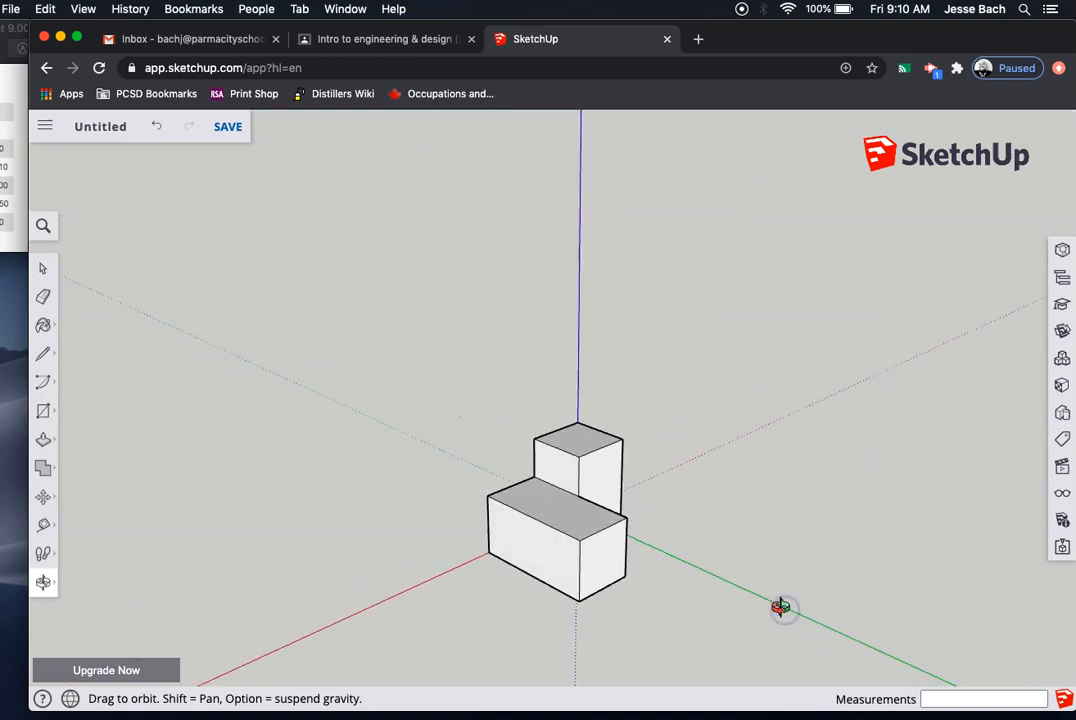
- Create a new blank model from the home page, discarding the changes to the current model
{"action": "right_click", "coordinate": [781, 607]}
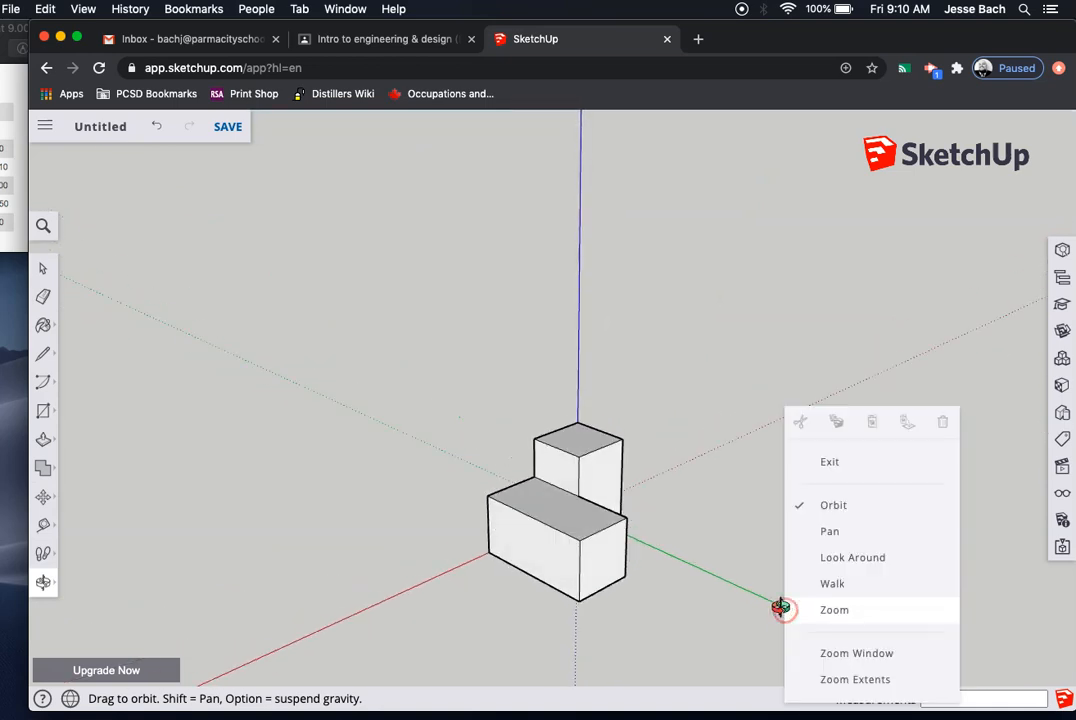
{"action": "left_click", "coordinate": [822, 470]}
{"action": "left_click", "coordinate": [50, 127]}
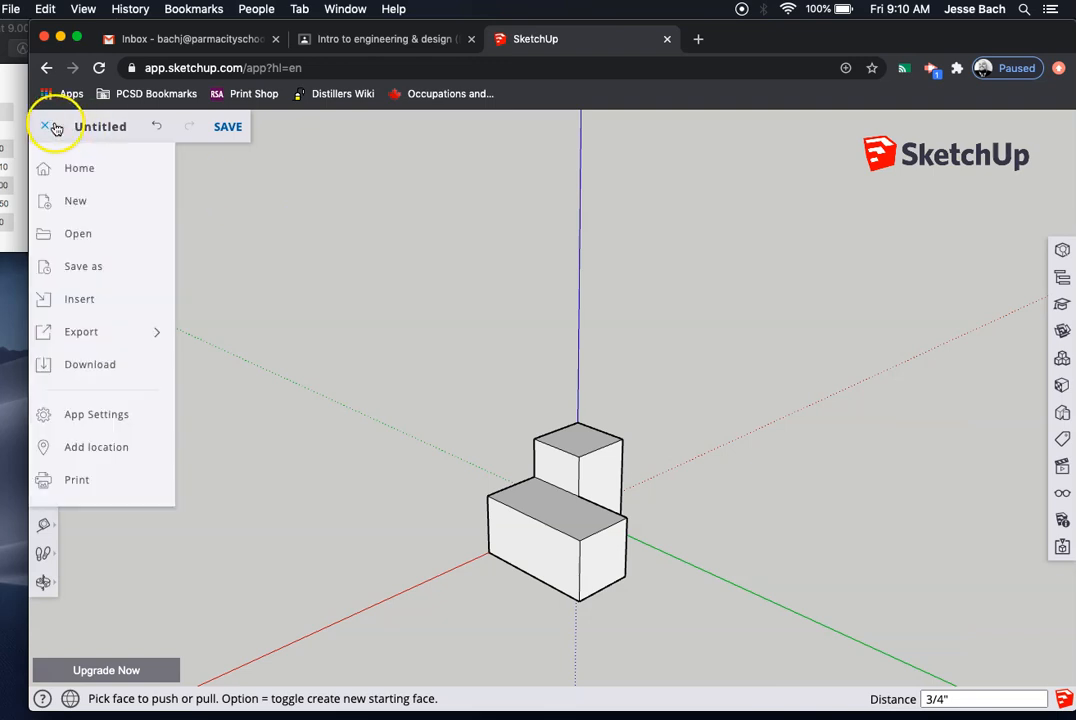
{"action": "left_click", "coordinate": [68, 167]}
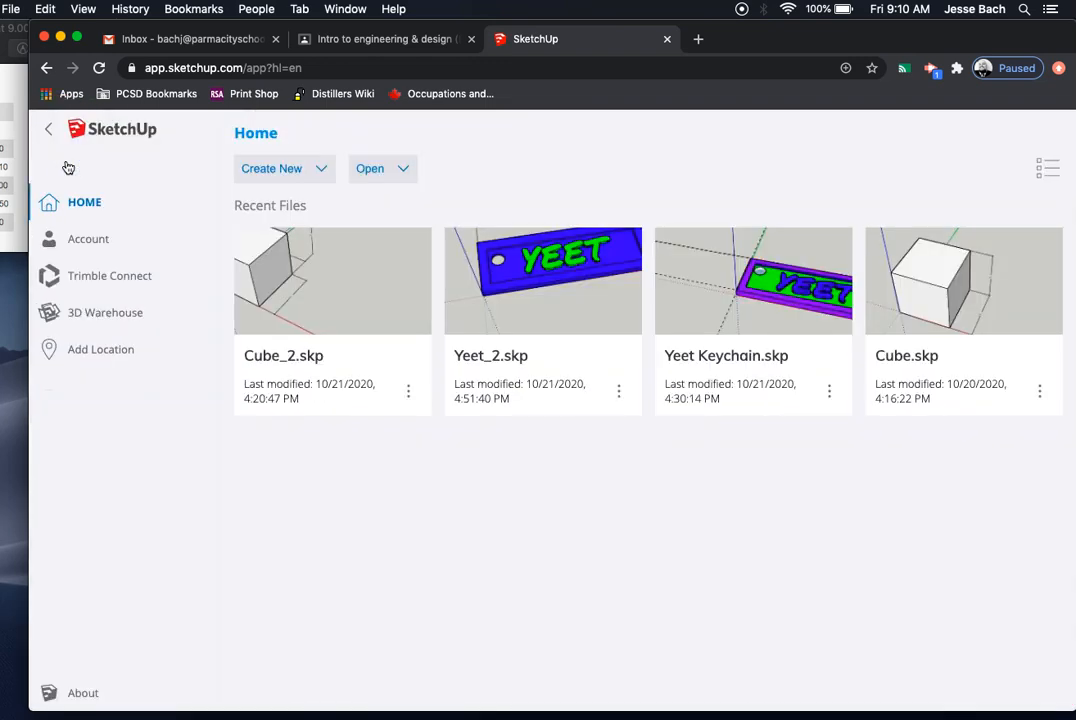
{"action": "left_click", "coordinate": [276, 172]}
{"action": "left_click", "coordinate": [295, 204]}
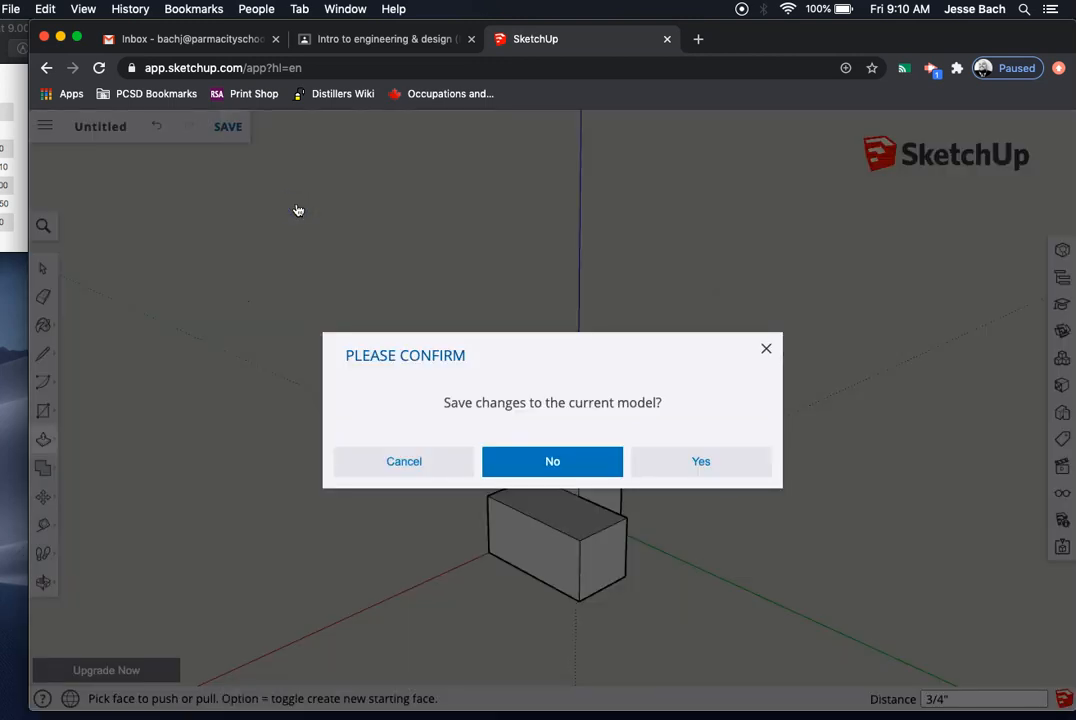
{"action": "left_click", "coordinate": [551, 461]}
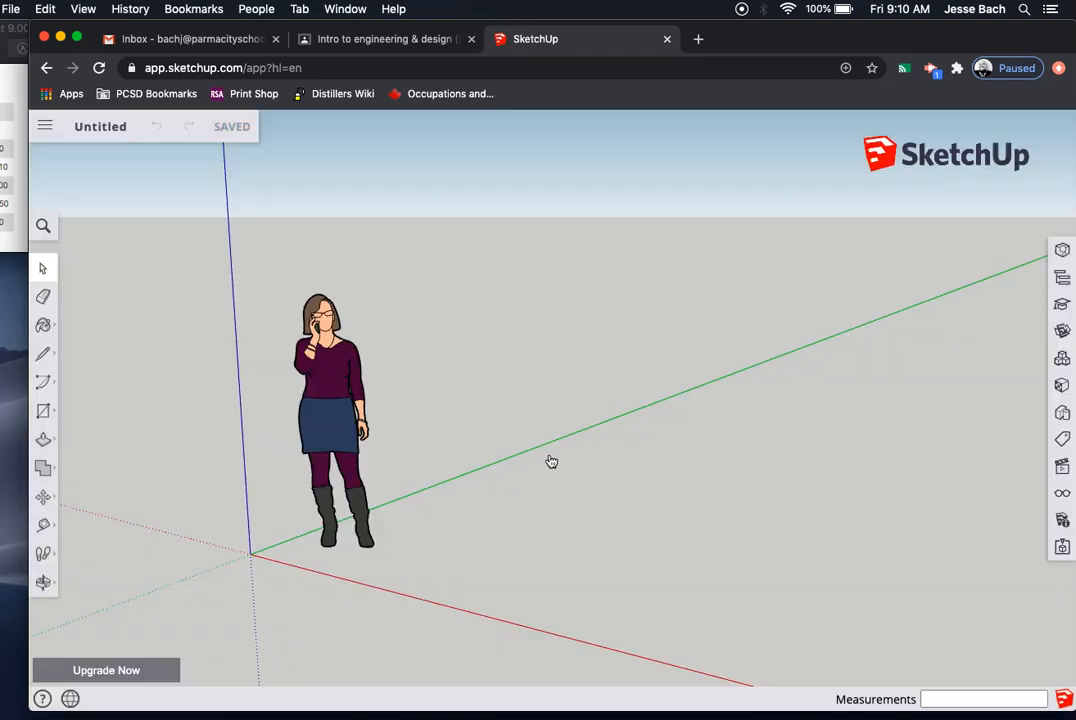
- Erase the default human figure from the new model
{"action": "left_click", "coordinate": [331, 377]}
{"action": "right_click", "coordinate": [330, 379]}
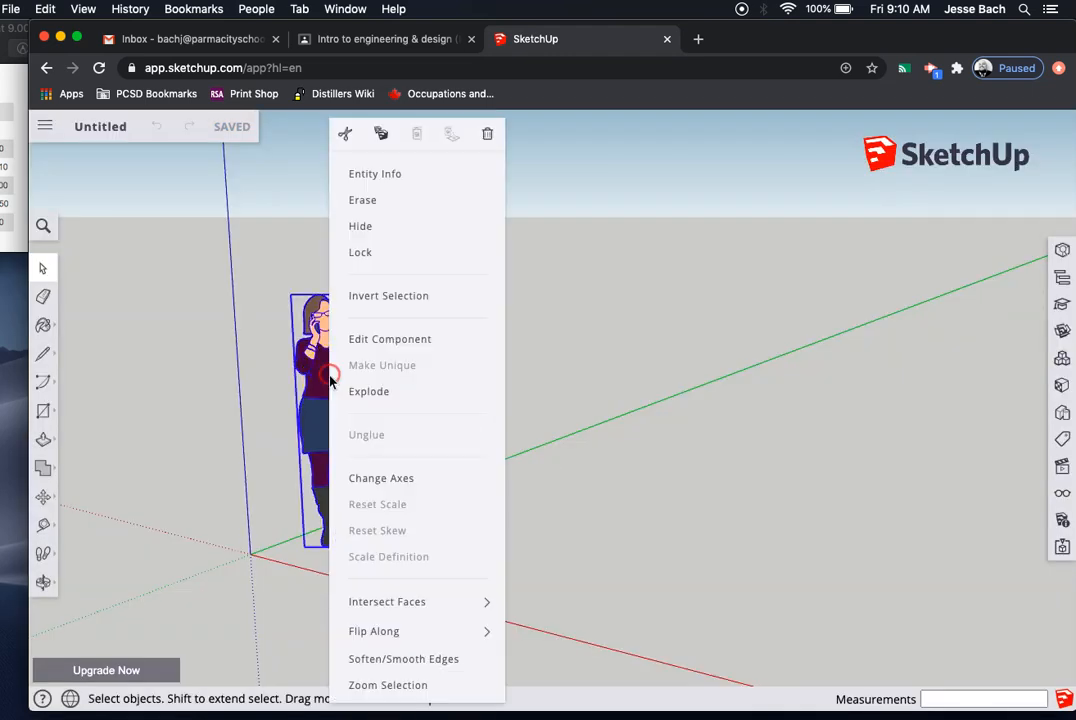
{"action": "left_click", "coordinate": [357, 204]}
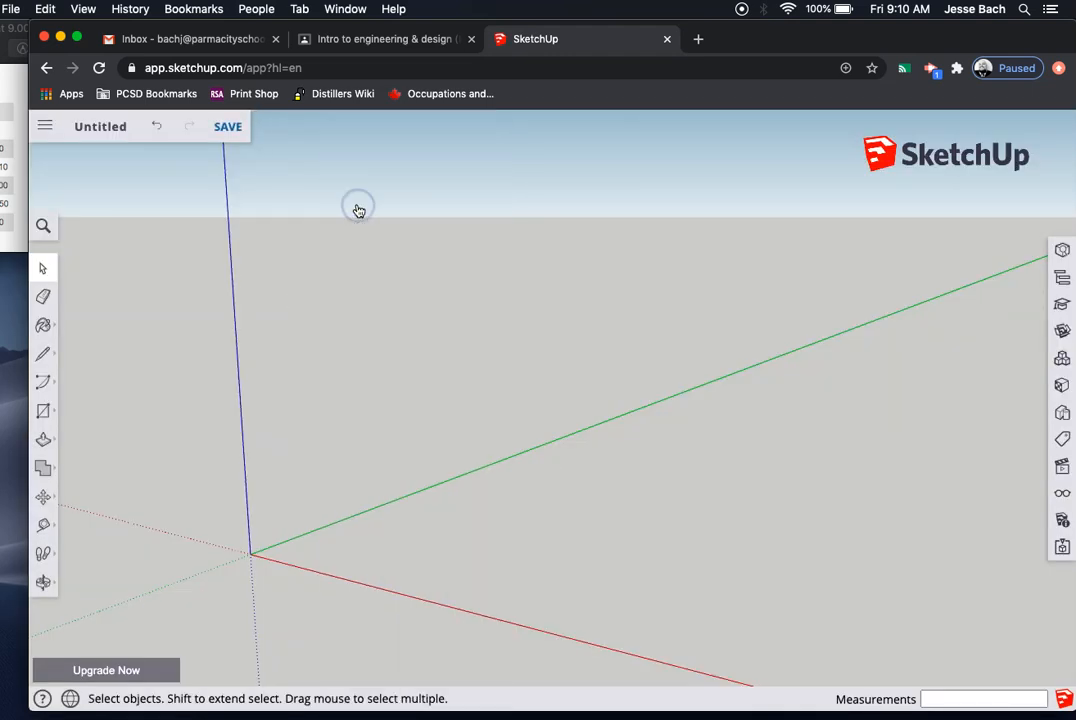
- Draw a rectangle on the ground plane from the origin with dimensions .75, .75 inches
{"action": "left_click", "coordinate": [44, 413]}
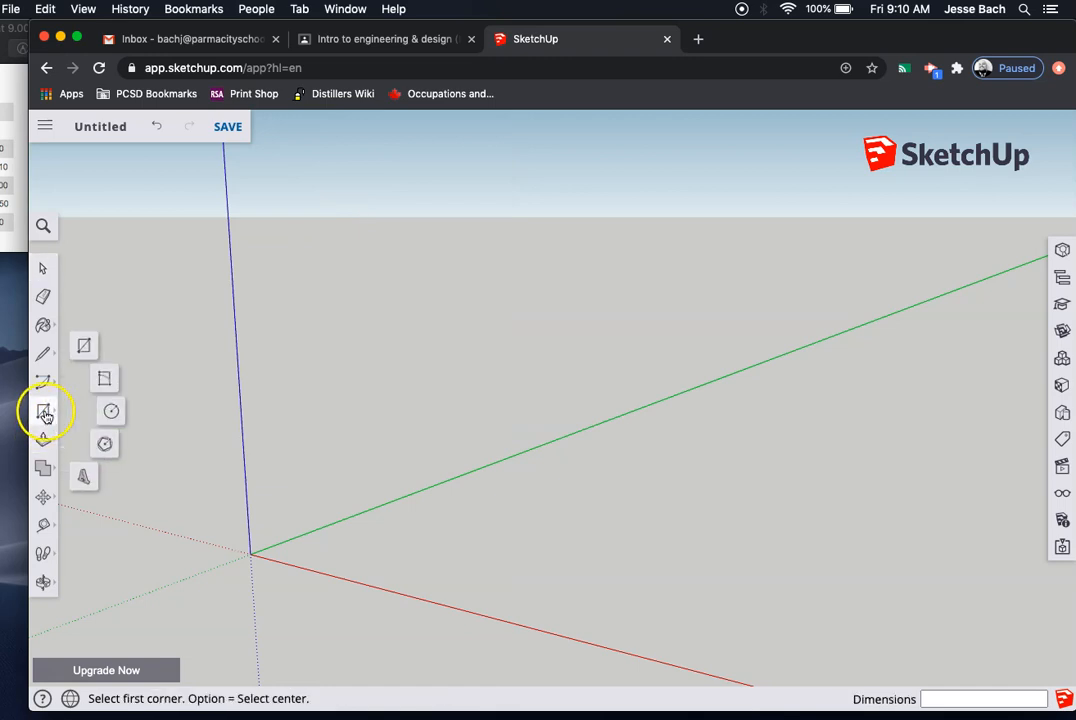
{"action": "left_click", "coordinate": [84, 358]}
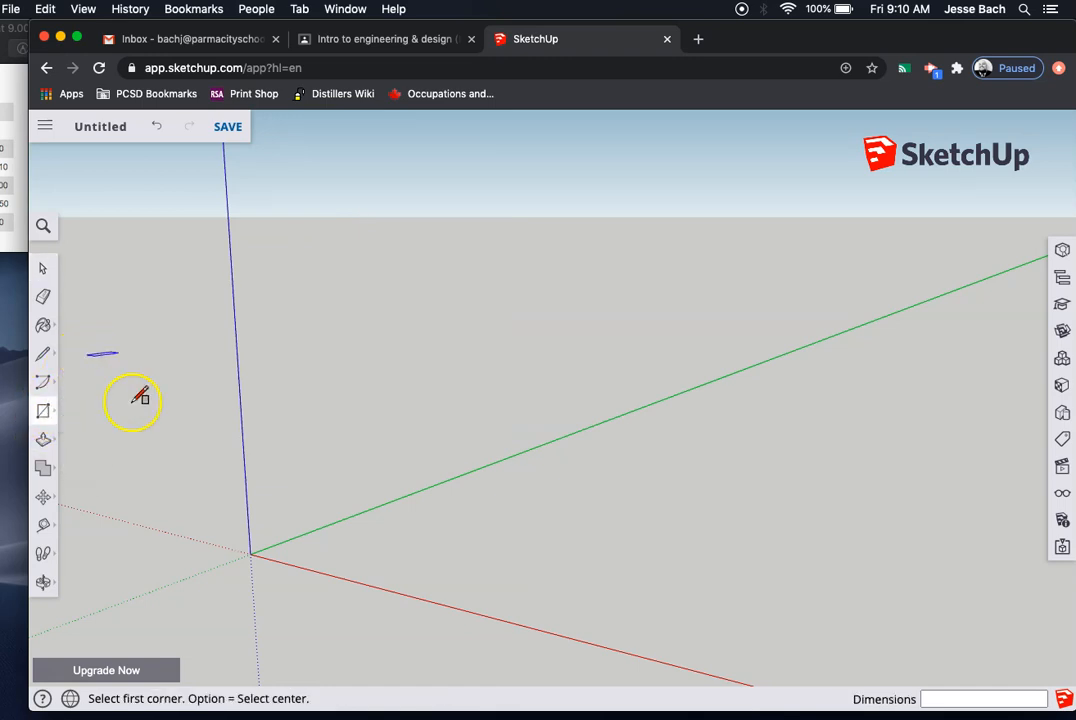
{"action": "left_click", "coordinate": [250, 553]}
{"action": "left_click", "coordinate": [496, 534]}
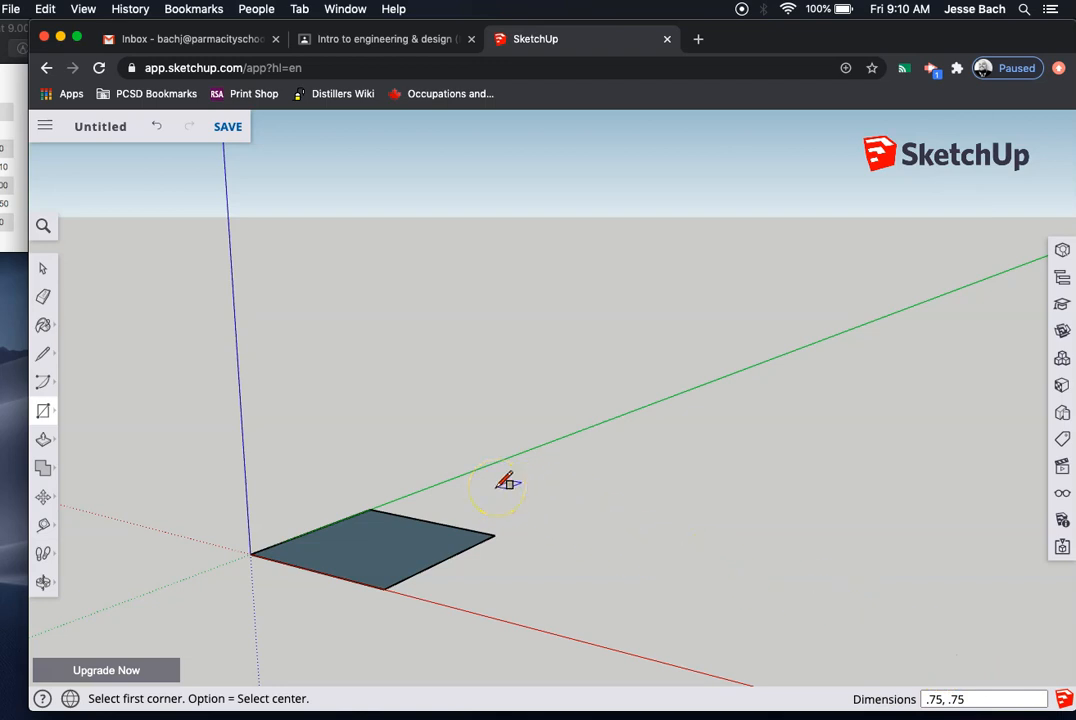
{"action": "key", "text": "super+z"}
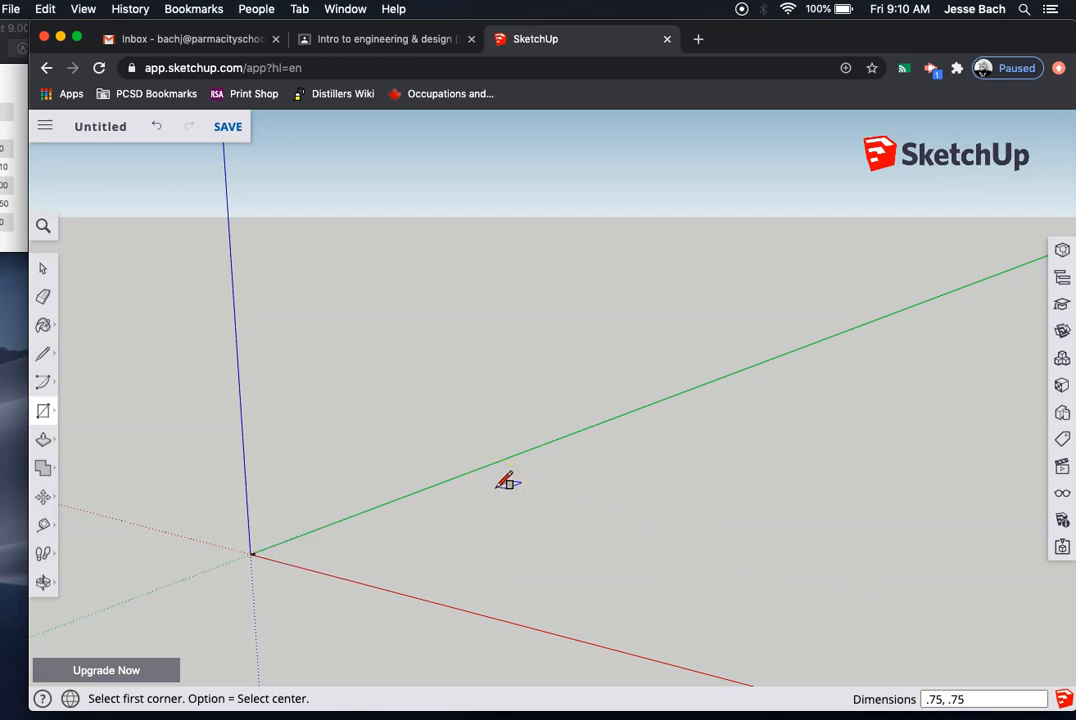
- Push/pull the square at the origin upward into a column, setting the distance to 1.5 inches
{"action": "left_click", "coordinate": [44, 584]}
{"action": "left_click", "coordinate": [88, 650]}
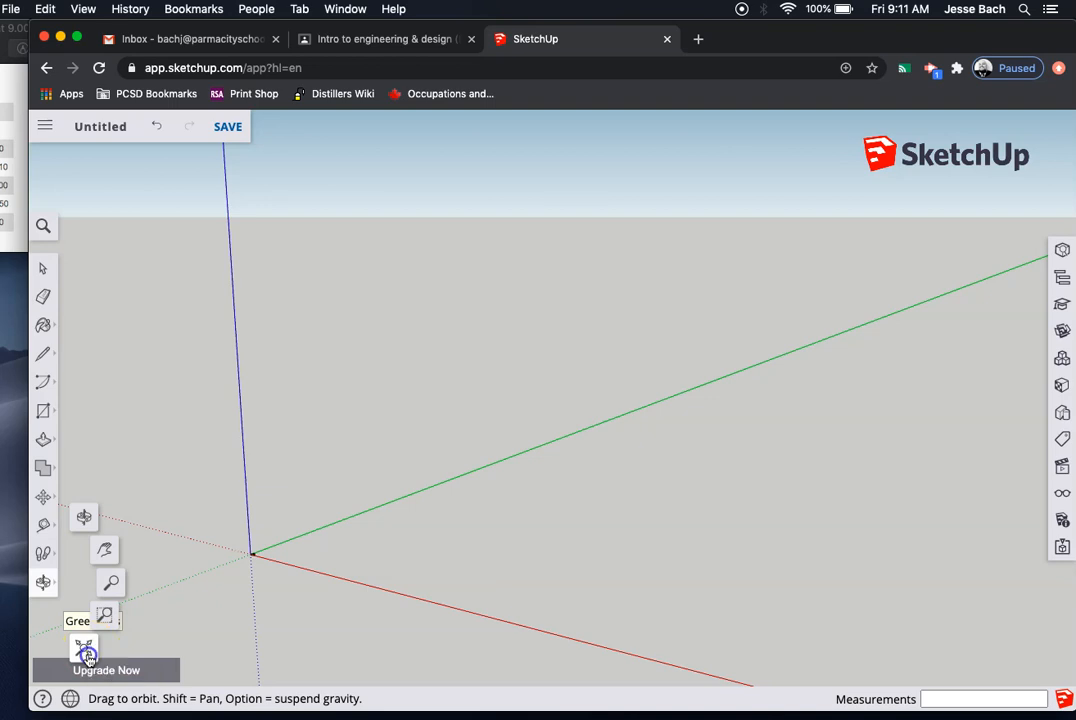
{"action": "left_click", "coordinate": [88, 650]}
{"action": "left_click", "coordinate": [43, 582]}
{"action": "left_click_drag", "start_coordinate": [331, 389], "coordinate": [505, 449]}
{"action": "left_click", "coordinate": [43, 593]}
{"action": "left_click", "coordinate": [100, 545]}
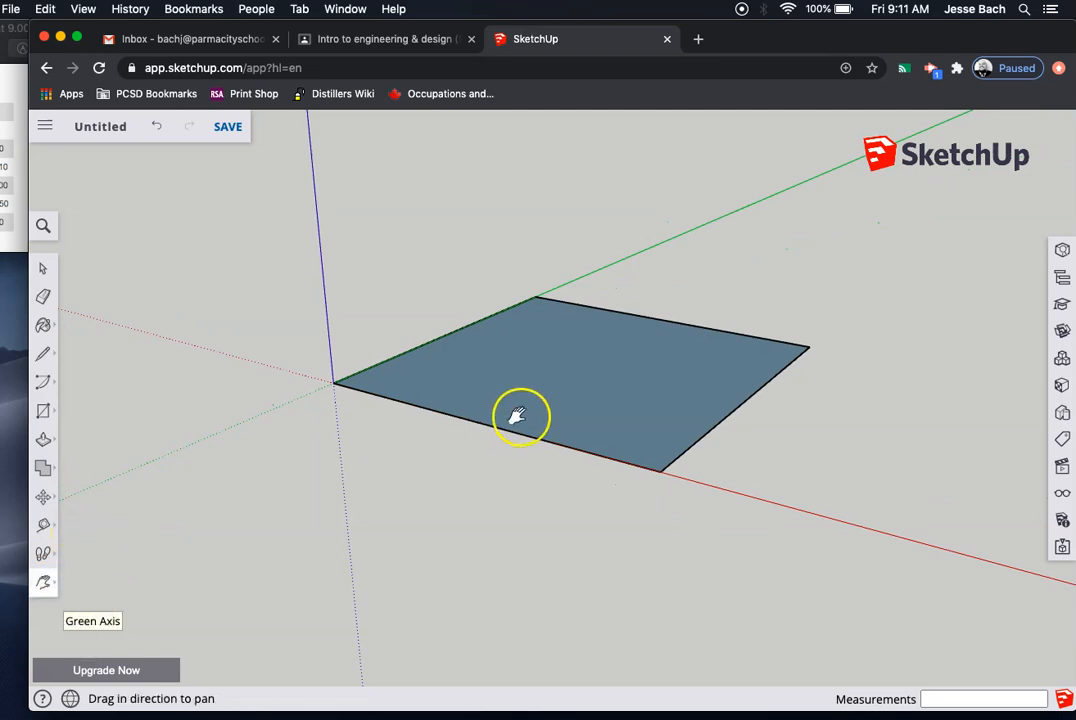
{"action": "left_click_drag", "start_coordinate": [518, 416], "coordinate": [483, 581]}
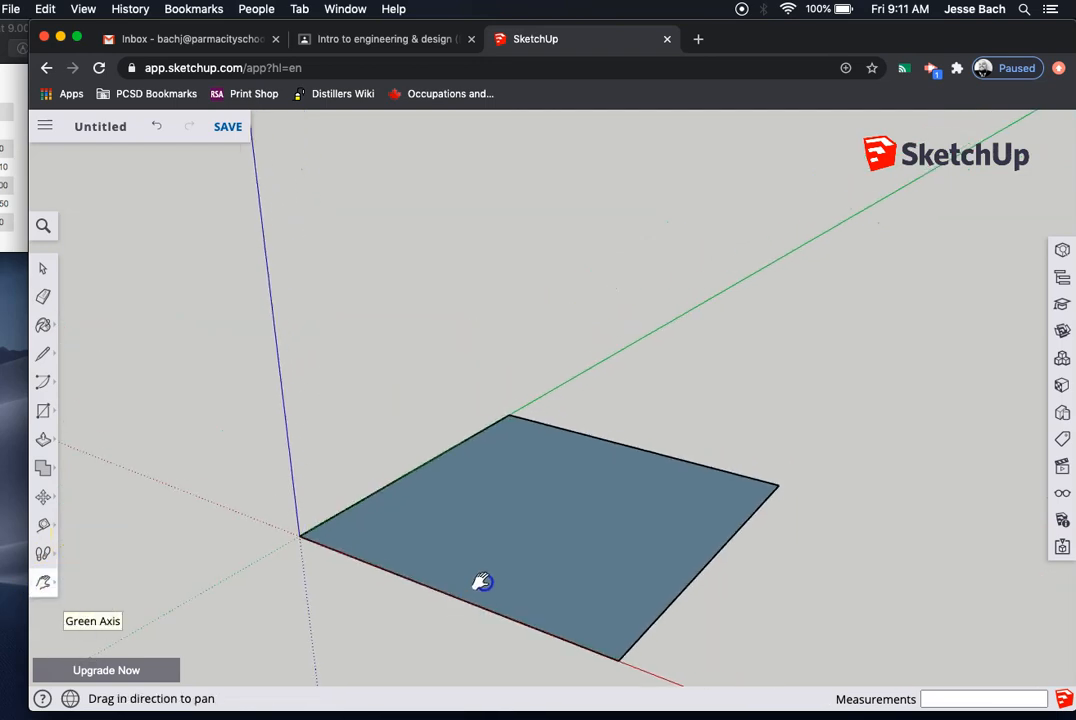
{"action": "left_click", "coordinate": [43, 440]}
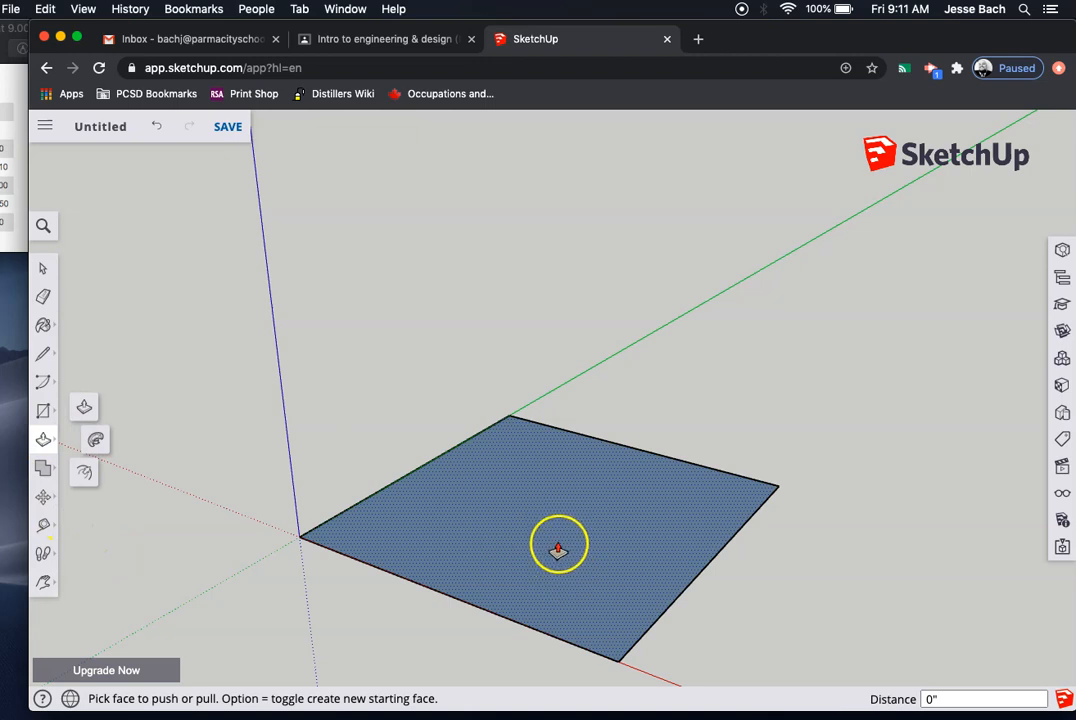
{"action": "left_click", "coordinate": [557, 548]}
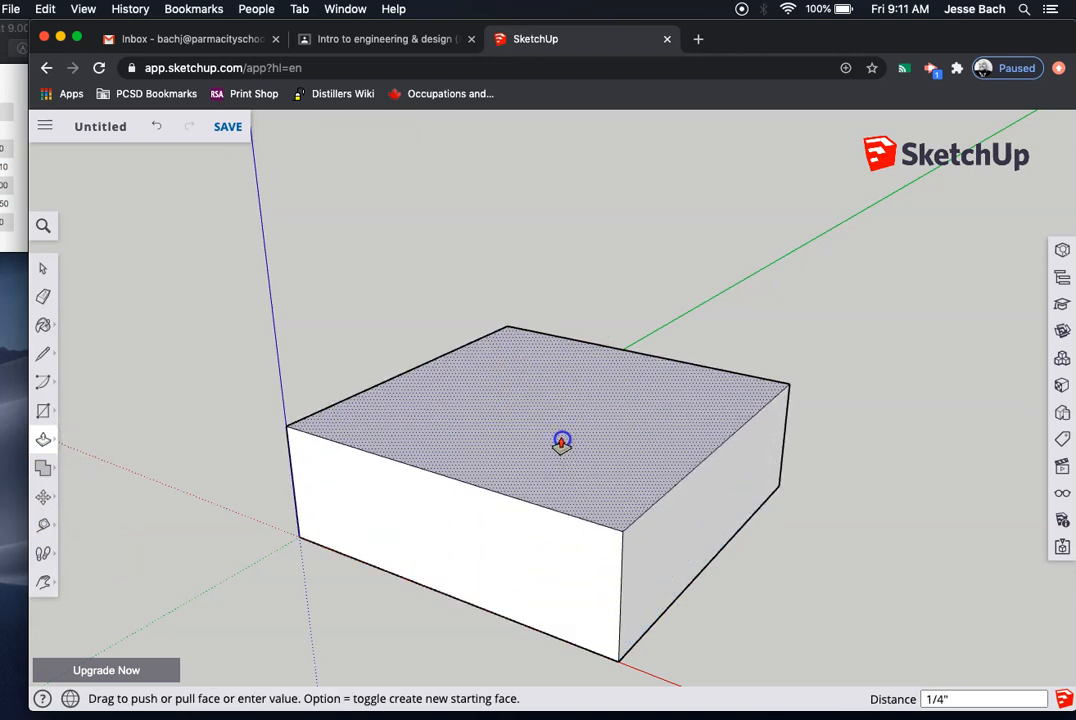
{"action": "left_click", "coordinate": [561, 442]}
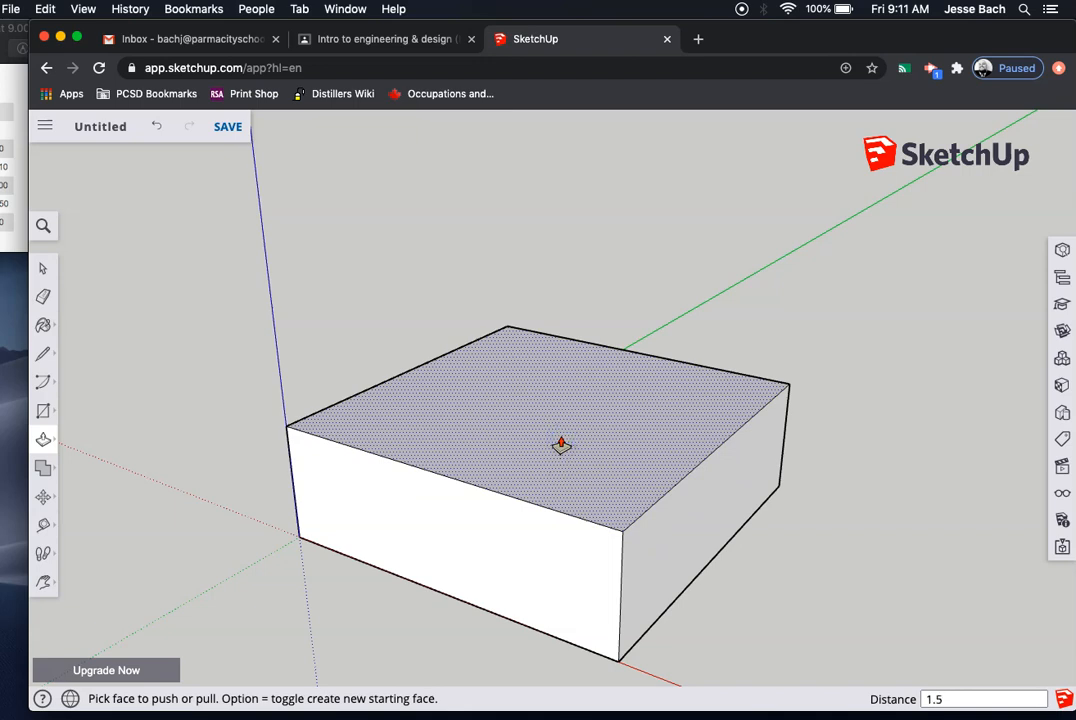
{"action": "key", "text": "Return"}
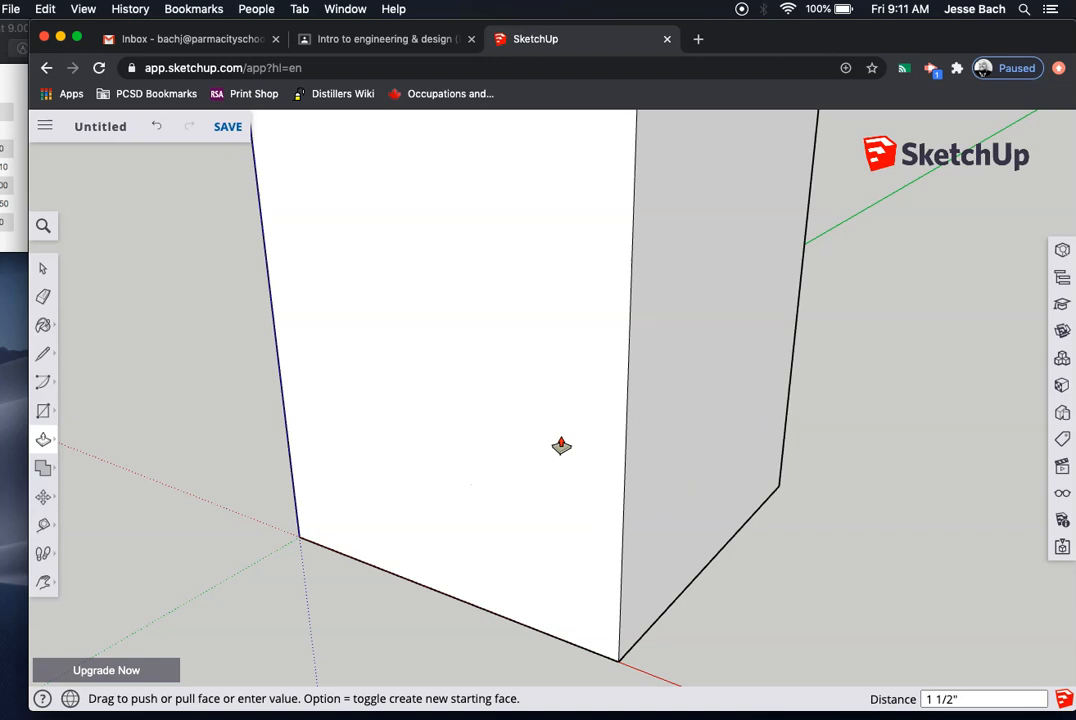
- Draw a 3/4 by 3/4 inch square on the lower half of the column's side face, from its base corner to the opposite edge's midpoint
{"action": "left_click", "coordinate": [43, 583]}
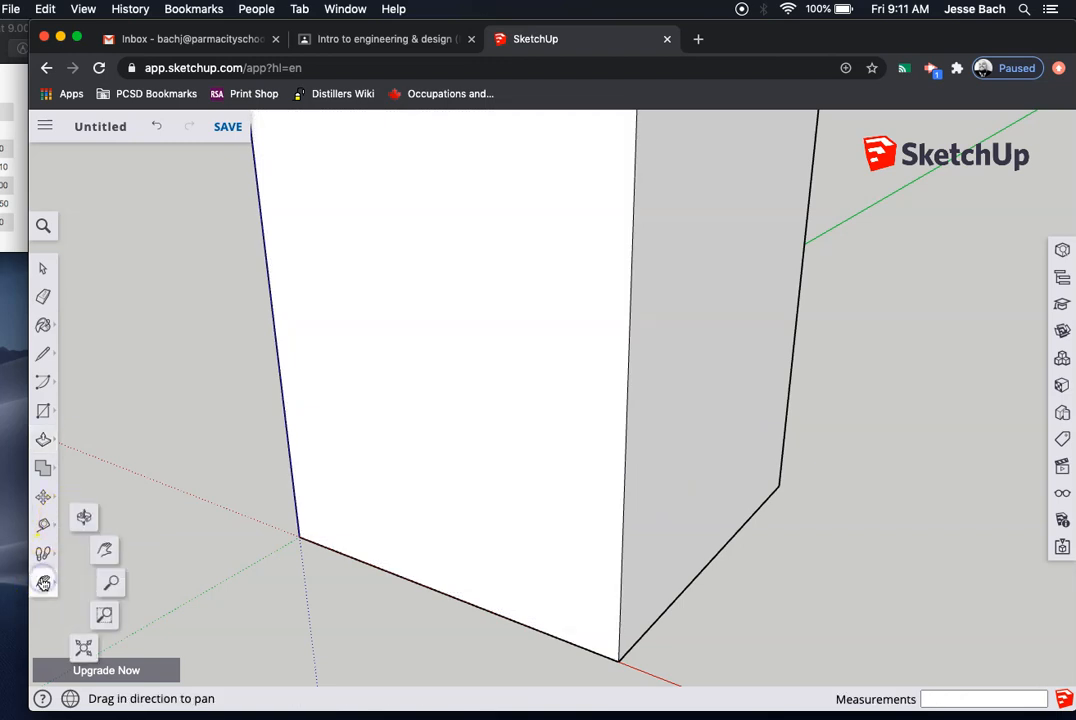
{"action": "left_click", "coordinate": [83, 648]}
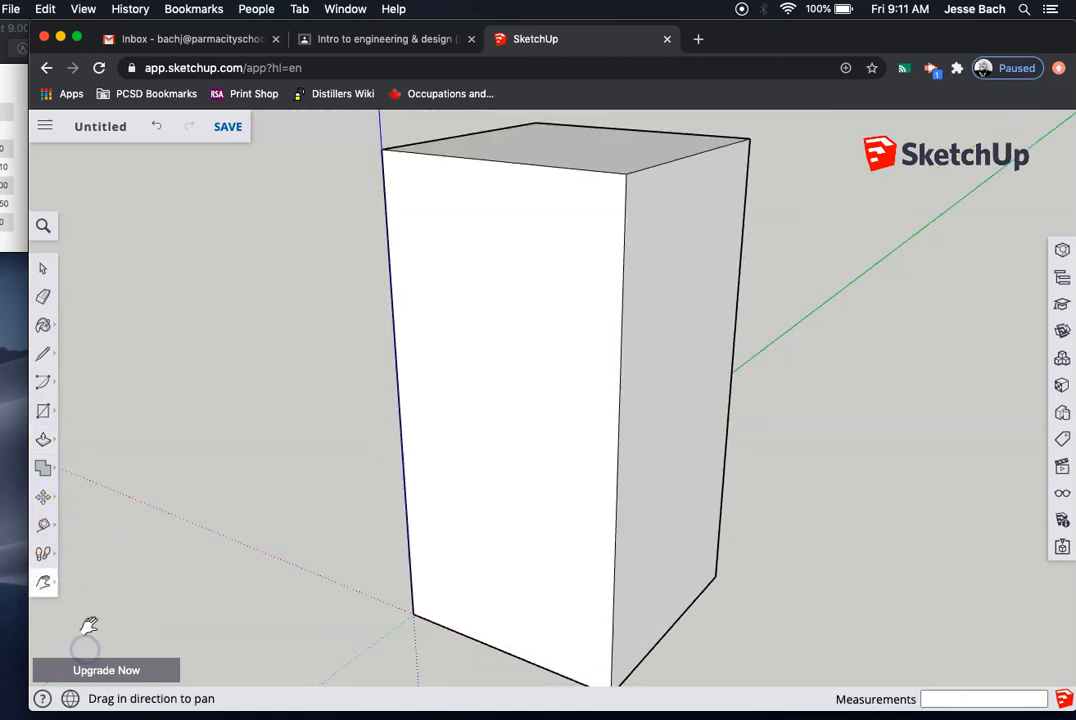
{"action": "scroll", "coordinate": [257, 478], "scroll_direction": "up", "scroll_amount": 3}
{"action": "scroll", "coordinate": [257, 478], "scroll_direction": "down", "scroll_amount": 6}
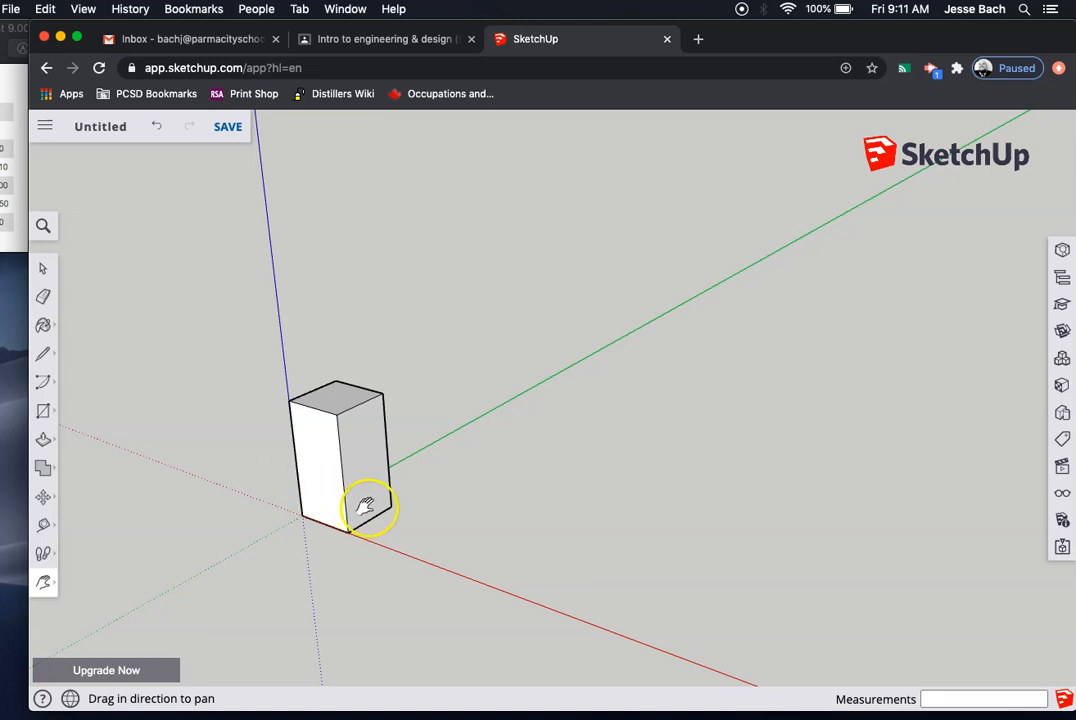
{"action": "left_click", "coordinate": [43, 411]}
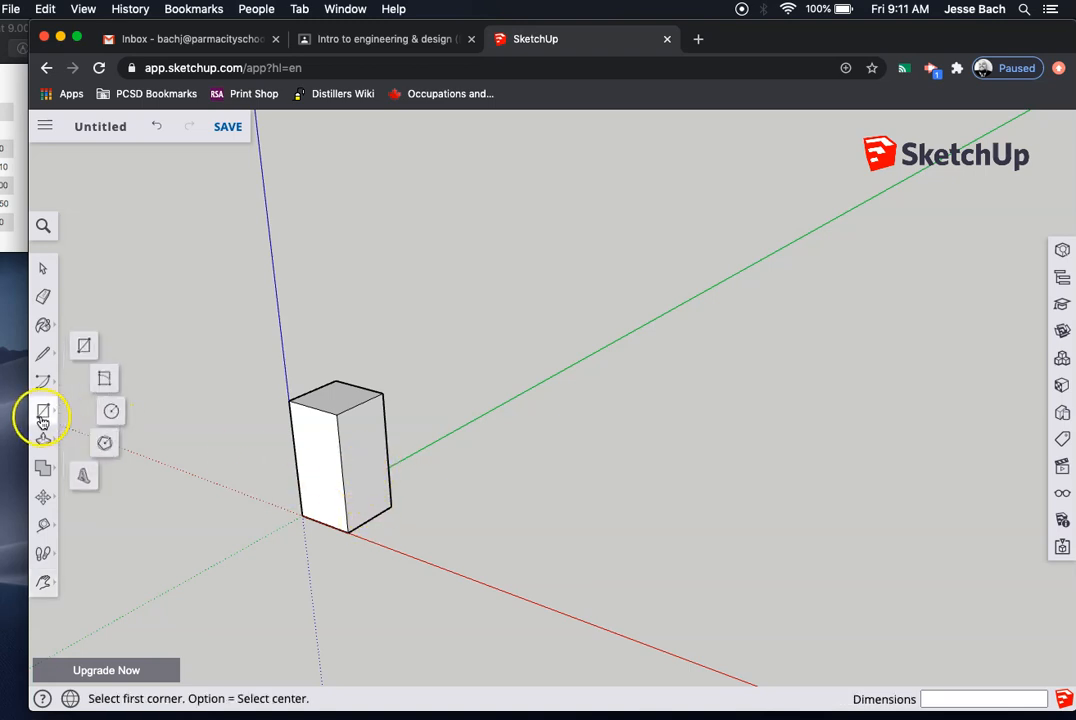
{"action": "left_click", "coordinate": [82, 358]}
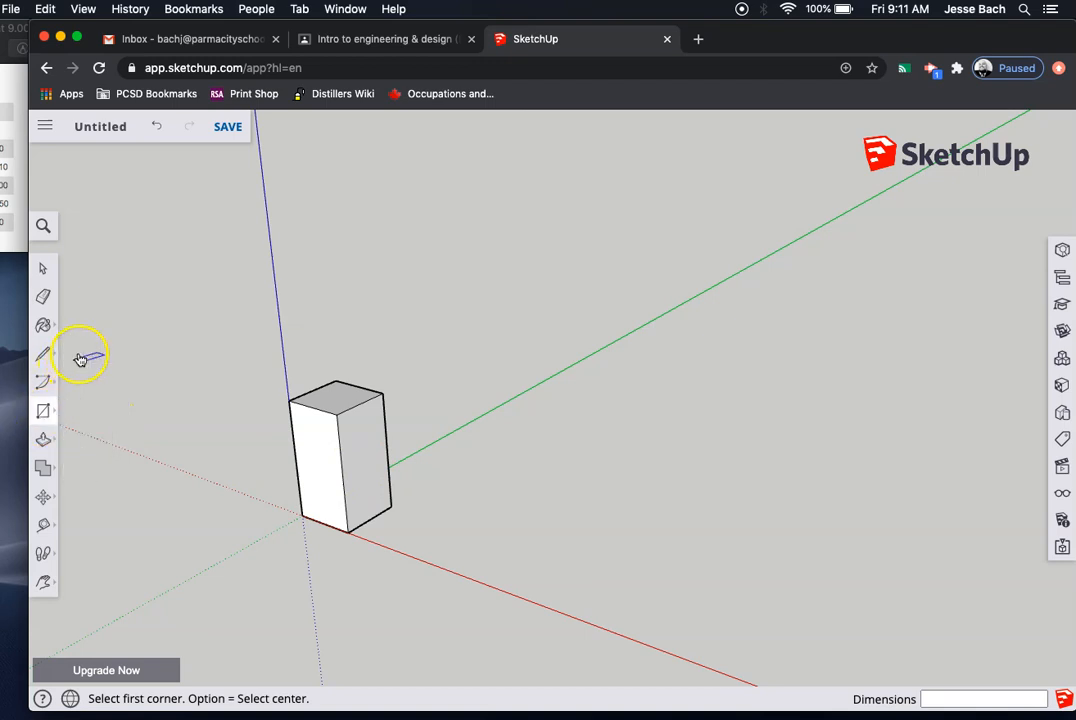
{"action": "left_click", "coordinate": [349, 531]}
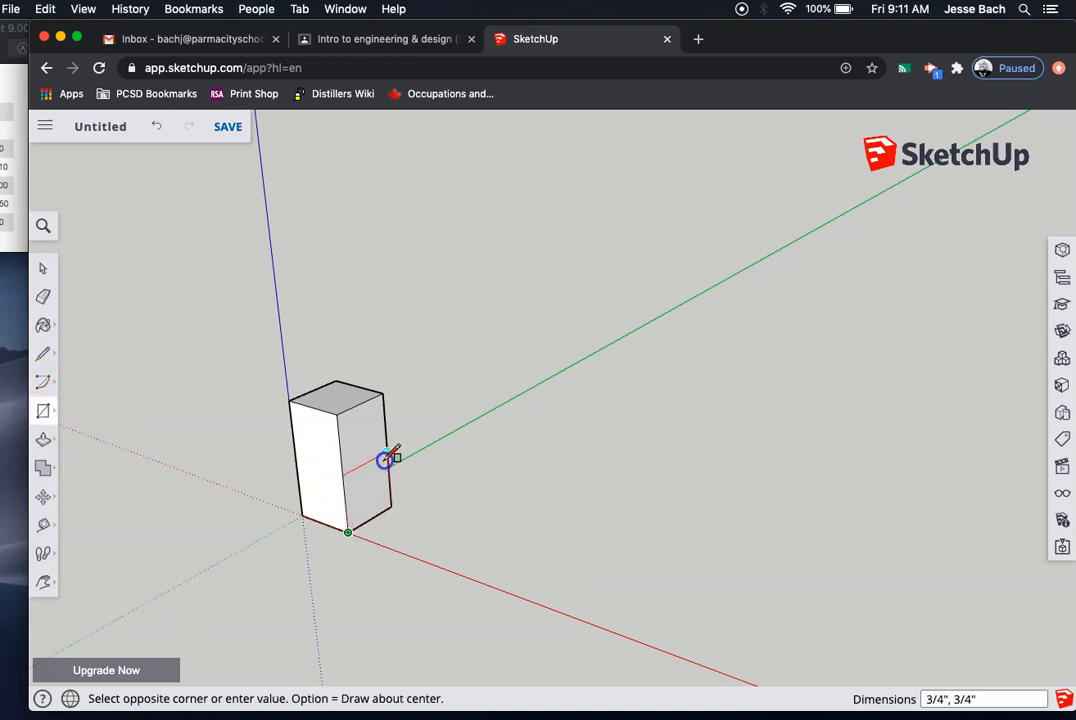
{"action": "left_click", "coordinate": [388, 457]}
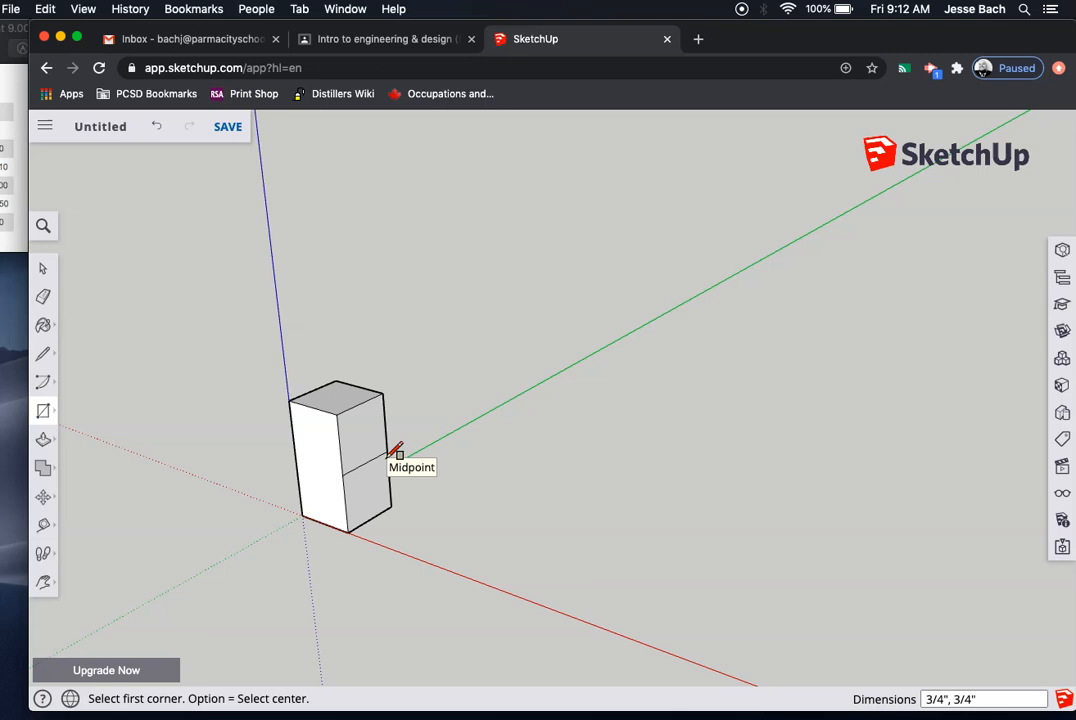
- Push/pull the lower square out 3/4 inch along the red axis to form an L-shaped block
{"action": "left_click", "coordinate": [42, 441]}
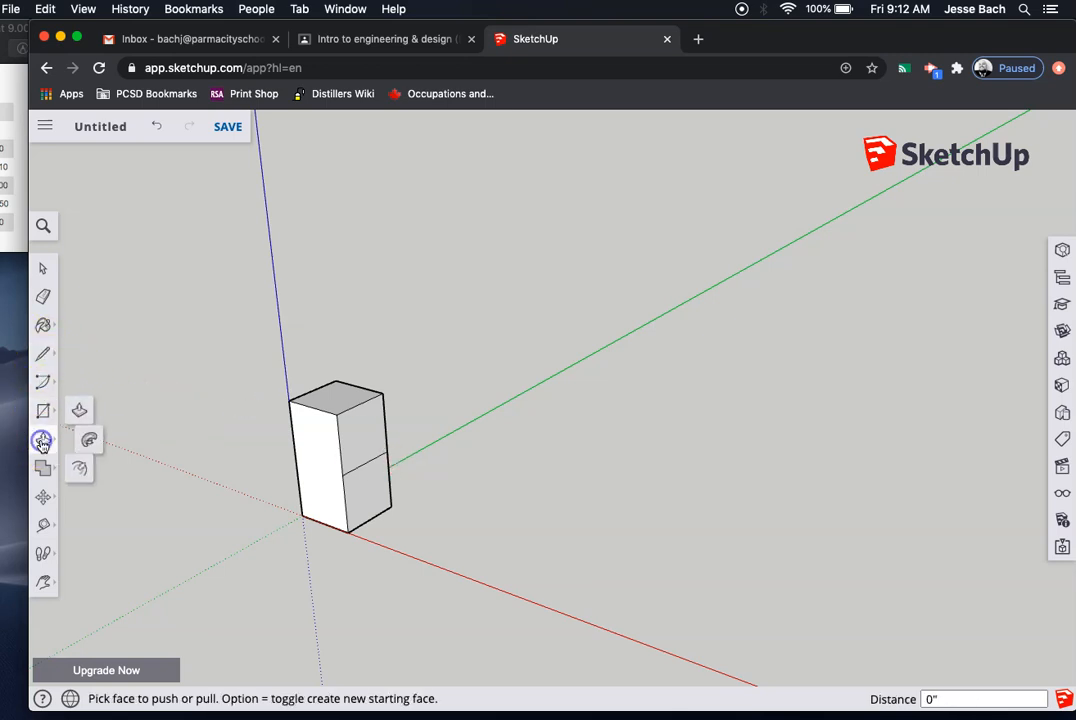
{"action": "left_click", "coordinate": [72, 414]}
{"action": "left_click_drag", "start_coordinate": [370, 503], "coordinate": [421, 521]}
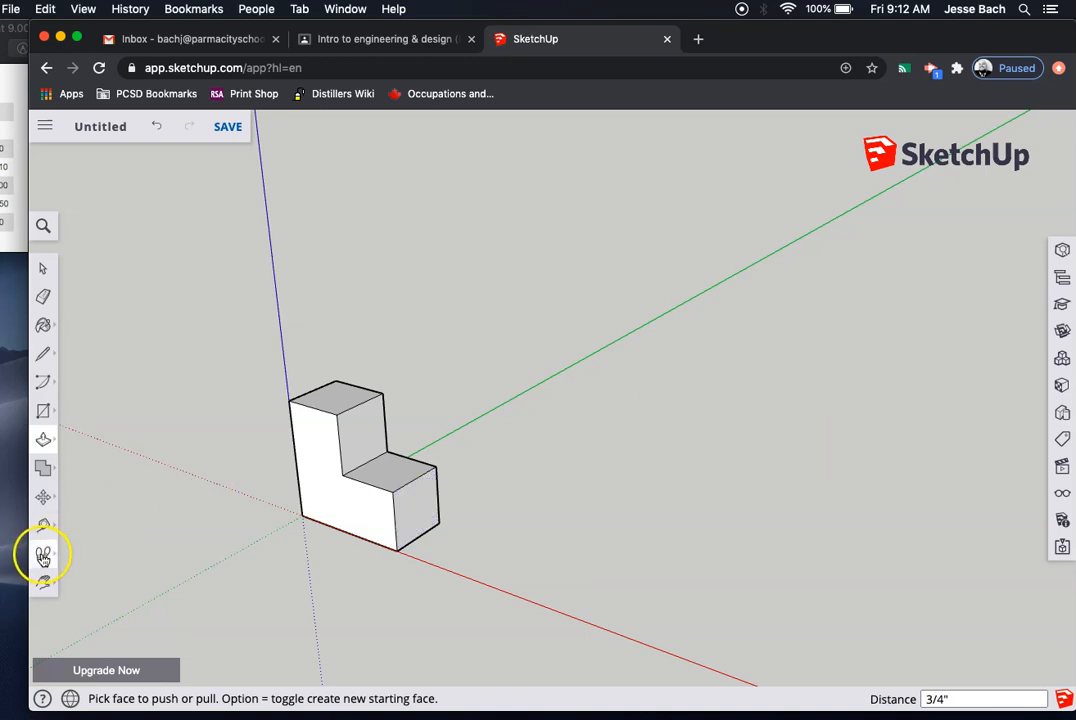
- Draw a 3/4 by 3/4 inch square on the L-shaped back face, from the column's outer base corner to the inner corner of the L
{"action": "left_click", "coordinate": [44, 588]}
{"action": "left_click", "coordinate": [84, 516]}
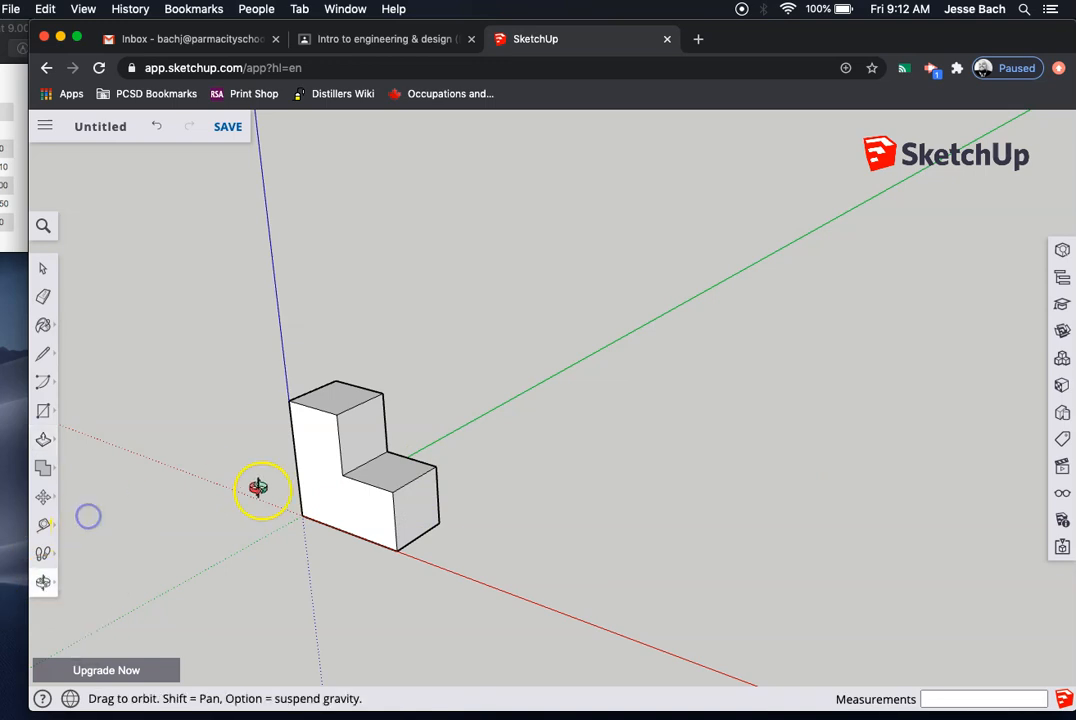
{"action": "left_click_drag", "start_coordinate": [312, 485], "coordinate": [65, 418]}
{"action": "left_click_drag", "start_coordinate": [452, 456], "coordinate": [207, 492]}
{"action": "left_click_drag", "start_coordinate": [471, 440], "coordinate": [208, 487]}
{"action": "left_click_drag", "start_coordinate": [463, 407], "coordinate": [418, 365]}
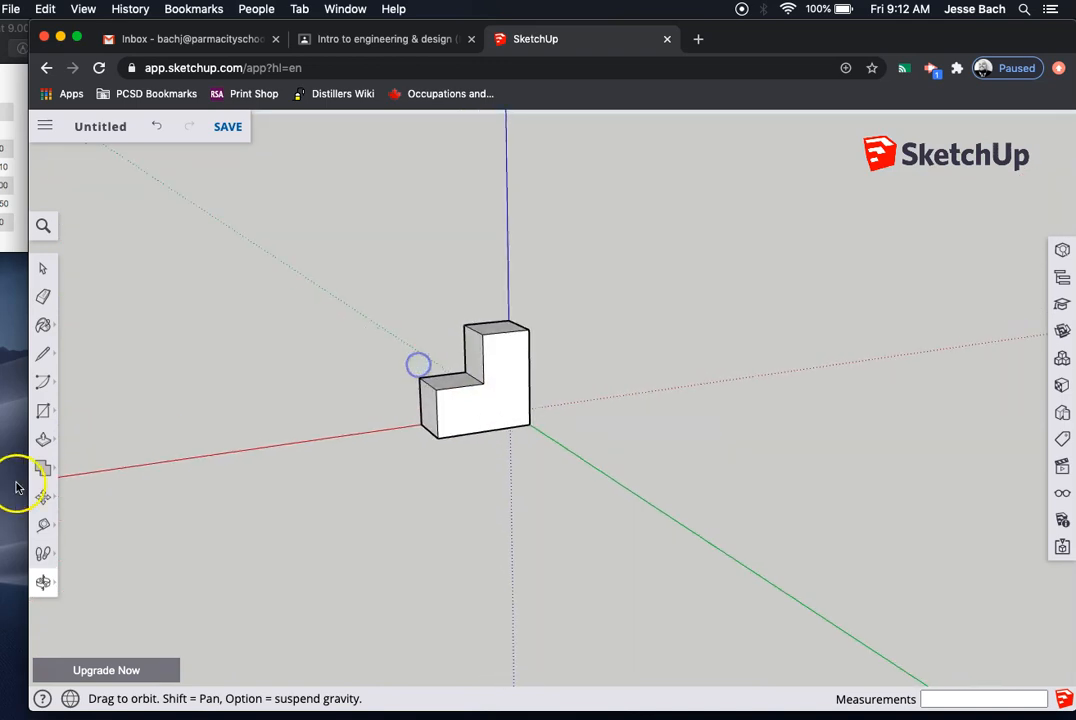
{"action": "left_click_drag", "start_coordinate": [43, 410], "coordinate": [83, 343]}
{"action": "left_click", "coordinate": [529, 424]}
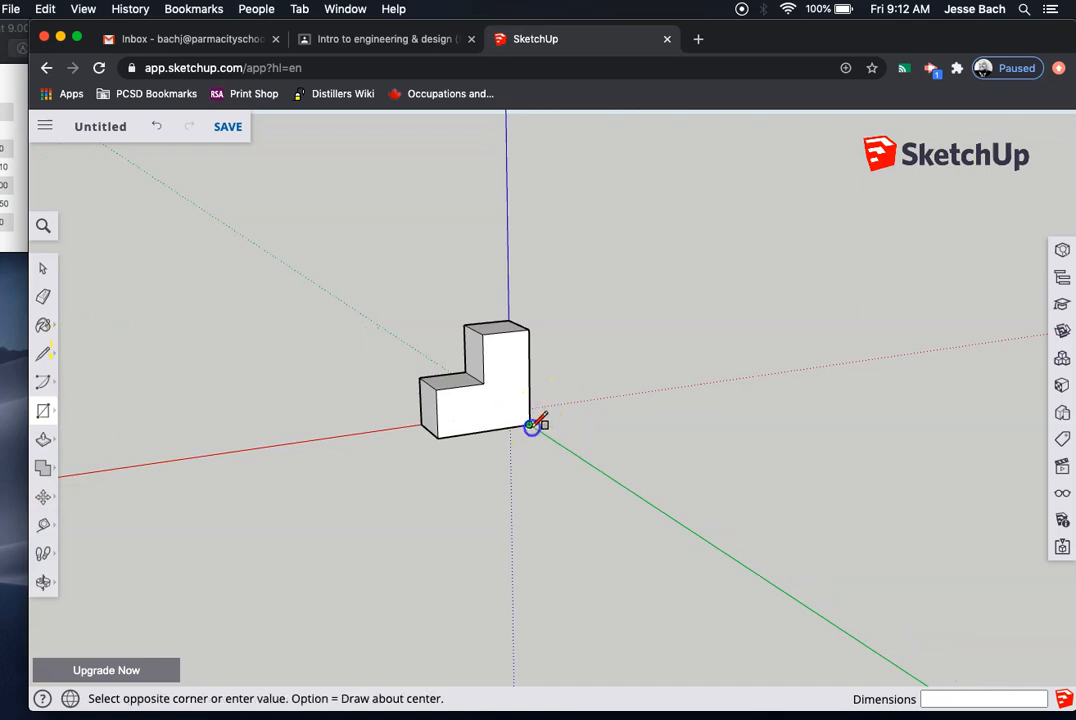
{"action": "left_click", "coordinate": [486, 382]}
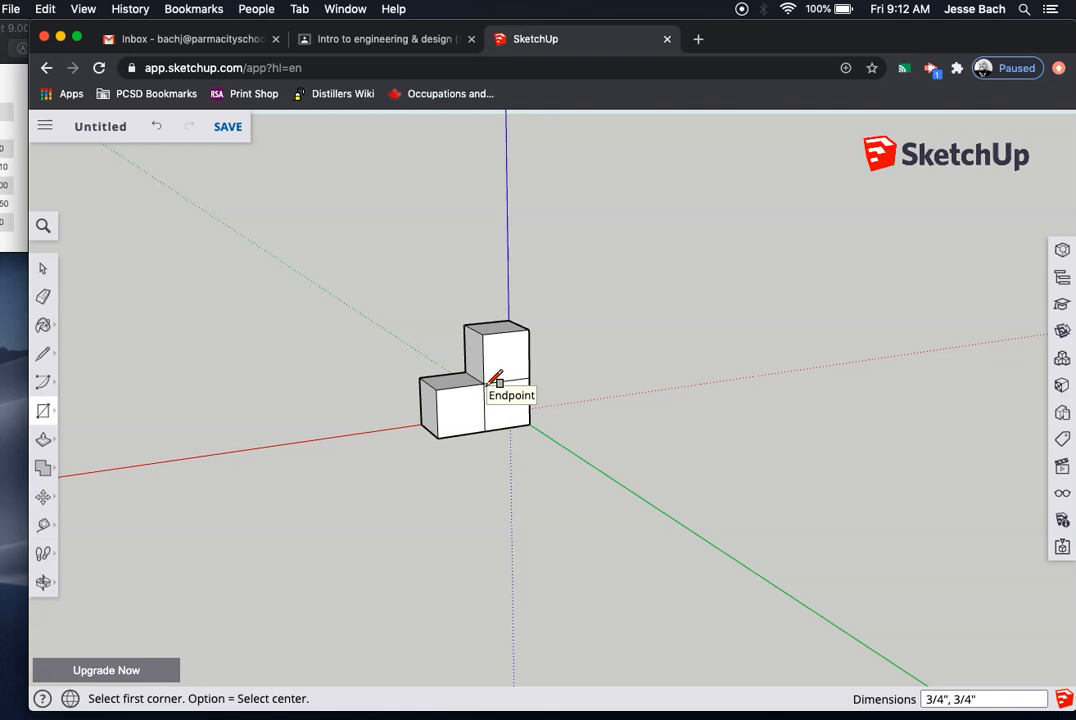
- Push/pull the back face's lower square outward into a block and extend its end face about 2 1/8 inches further along the green axis
{"action": "left_click", "coordinate": [43, 439]}
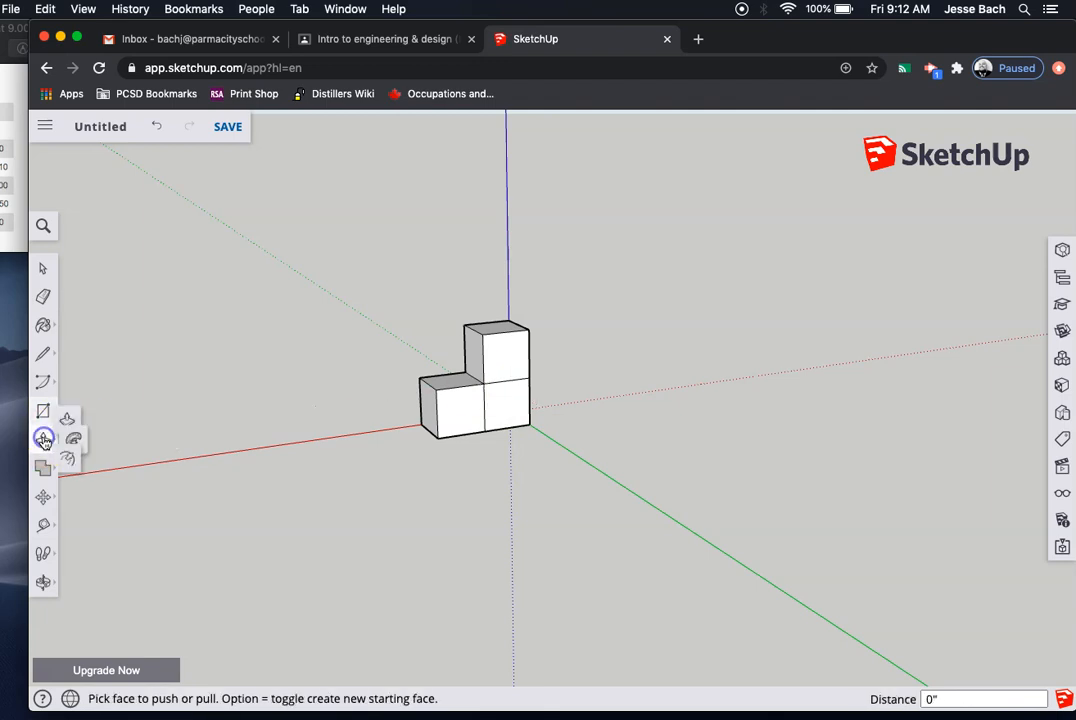
{"action": "left_click", "coordinate": [511, 413]}
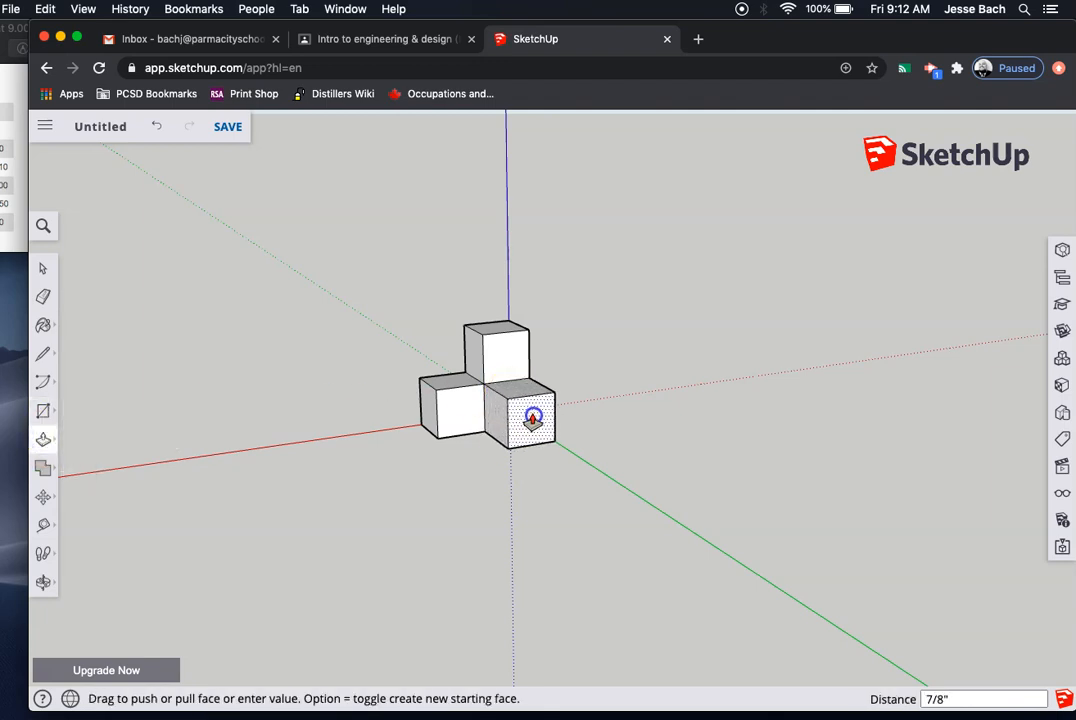
{"action": "left_click", "coordinate": [528, 414]}
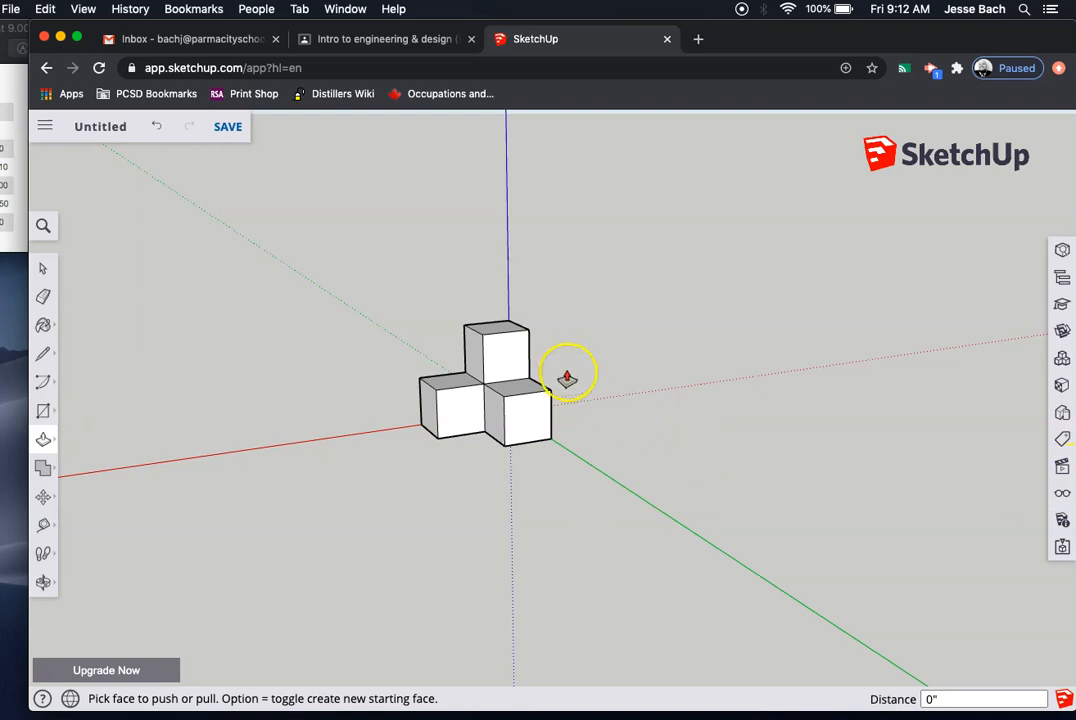
{"action": "left_click_drag", "start_coordinate": [529, 408], "coordinate": [586, 452]}
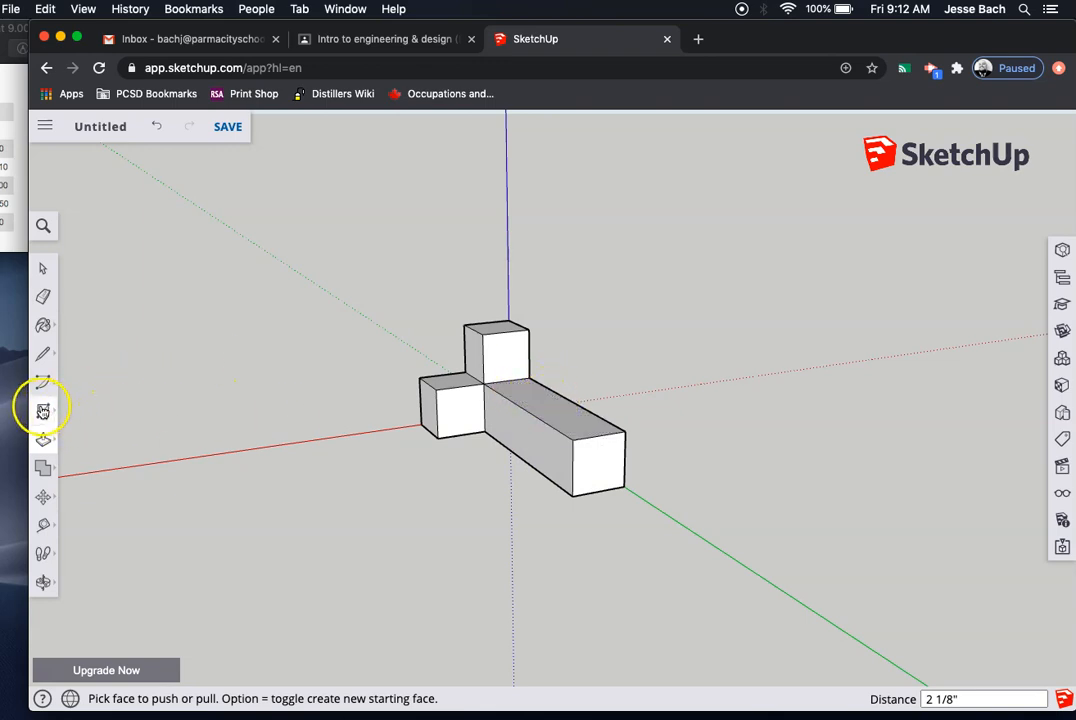
{"action": "left_click", "coordinate": [43, 410]}
{"action": "left_click", "coordinate": [83, 349]}
{"action": "left_click", "coordinate": [524, 409]}
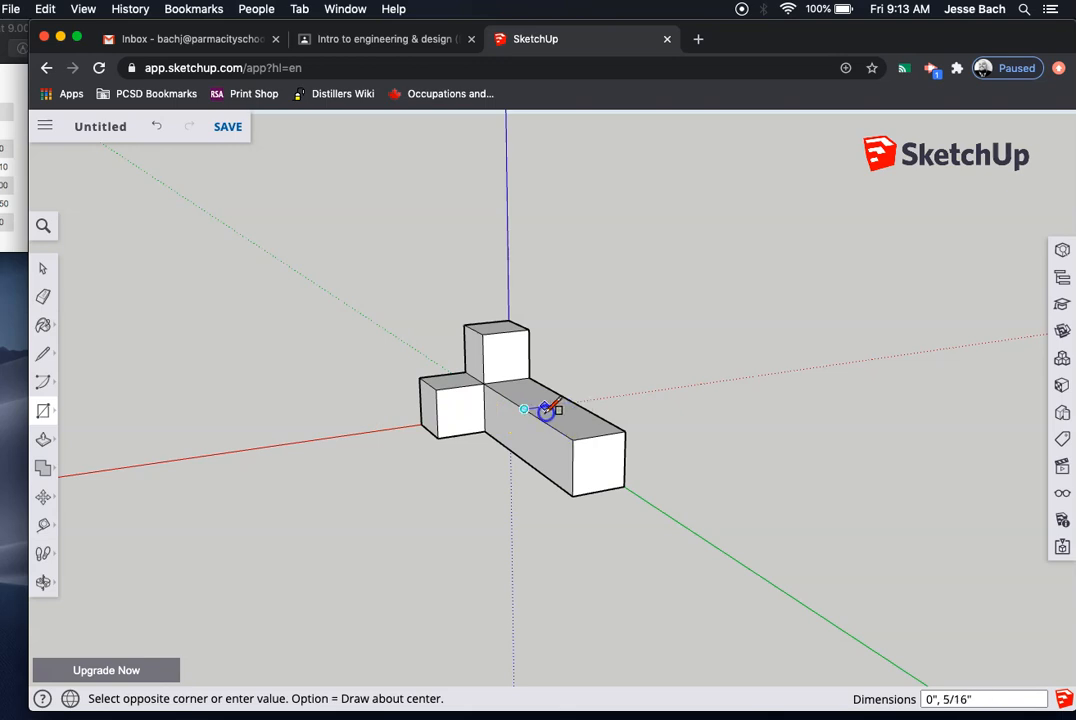
{"action": "left_click", "coordinate": [541, 438]}
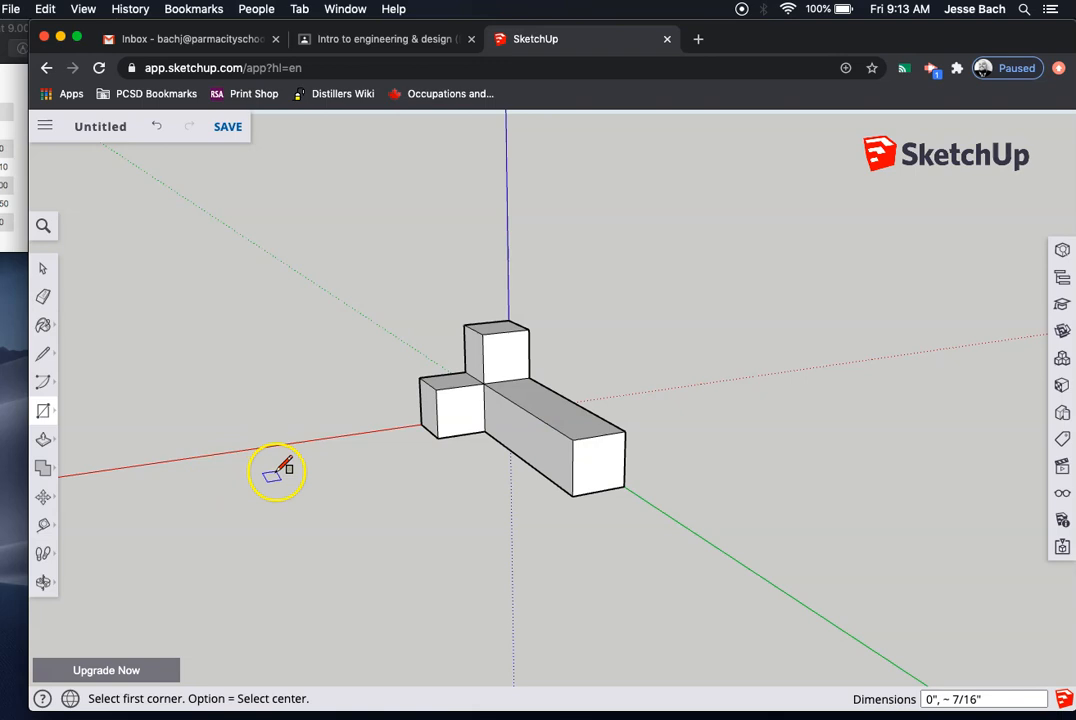
- Draw a rectangle about 1/4 by 1/2 inch inward from the long arm's upper side edge and push it down 3/4 inch, cutting a notch
{"action": "left_click", "coordinate": [43, 582]}
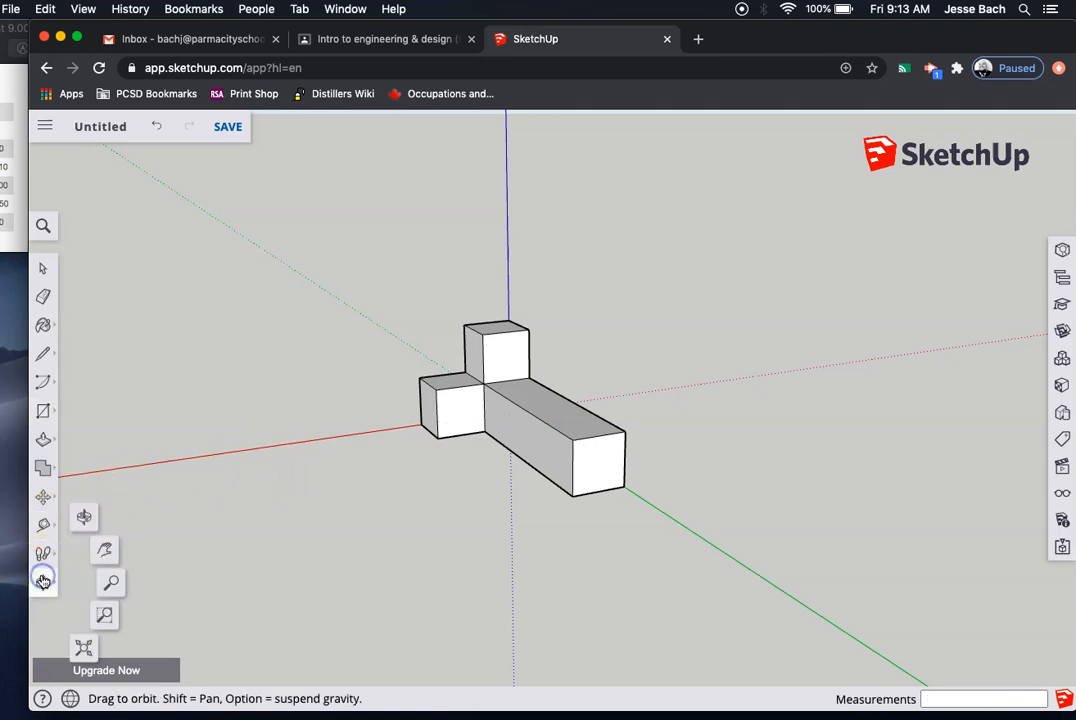
{"action": "left_click", "coordinate": [84, 516]}
{"action": "left_click_drag", "start_coordinate": [470, 432], "coordinate": [730, 617]}
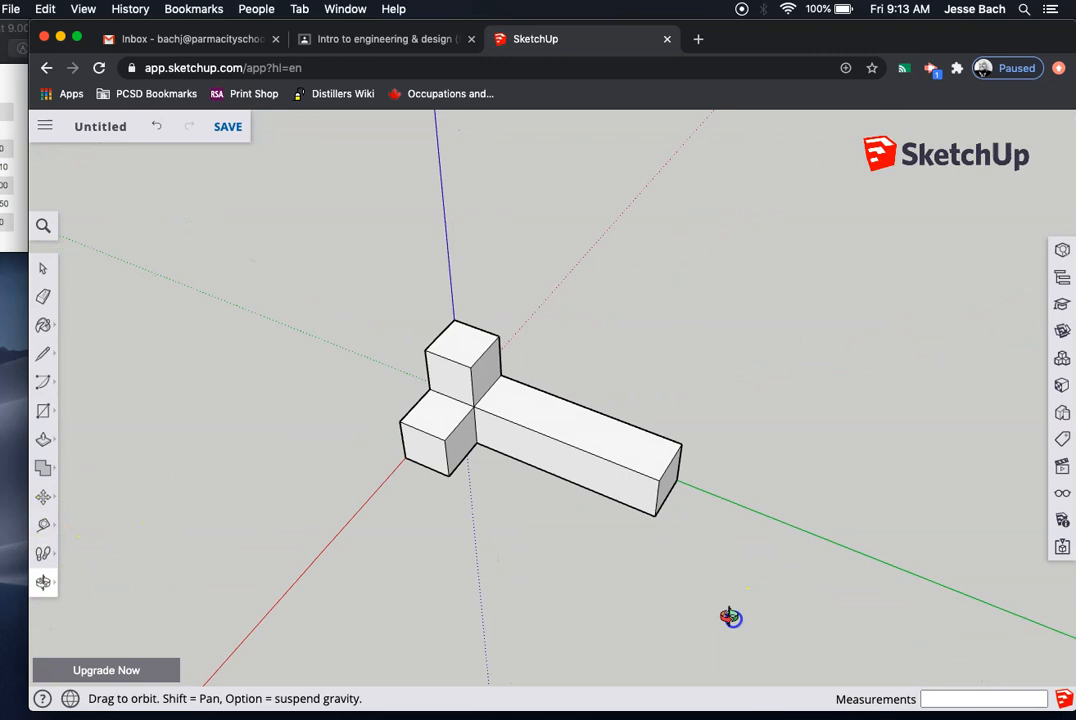
{"action": "left_click", "coordinate": [43, 410]}
{"action": "left_click", "coordinate": [84, 345]}
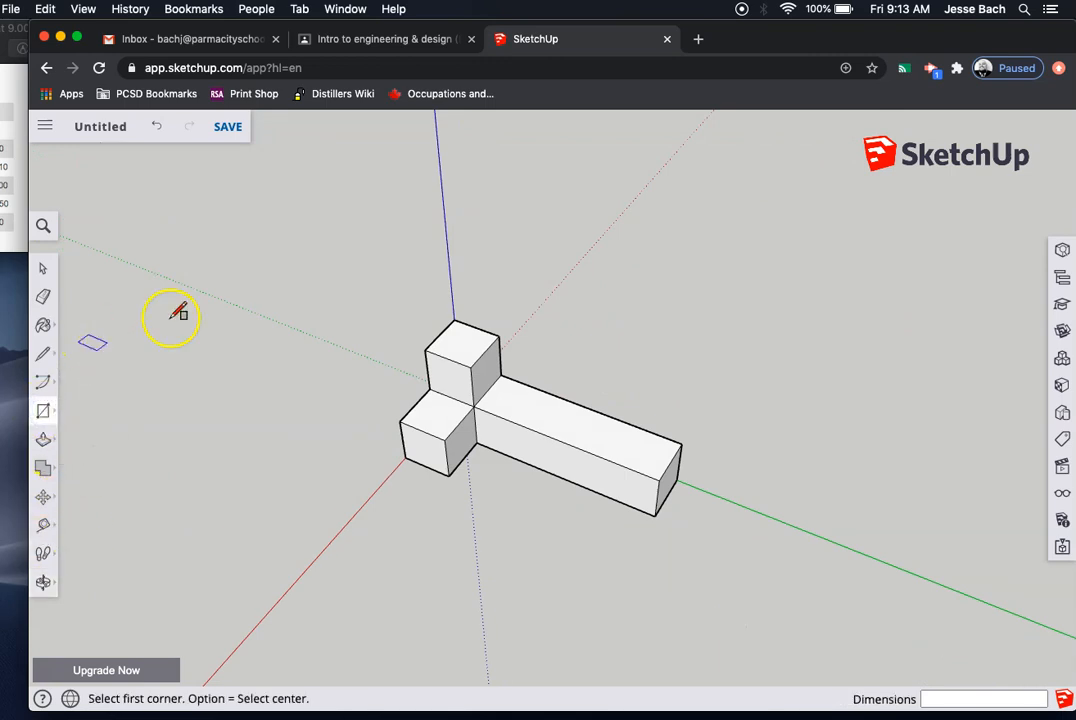
{"action": "left_click_drag", "start_coordinate": [549, 436], "coordinate": [592, 416]}
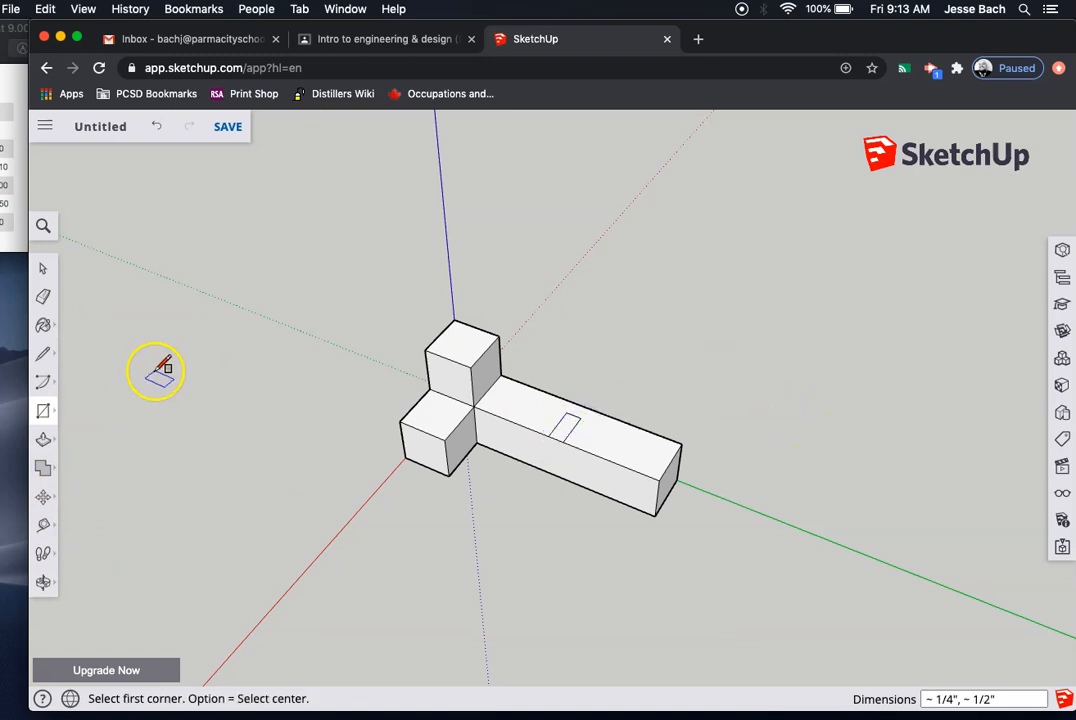
{"action": "left_click", "coordinate": [43, 439]}
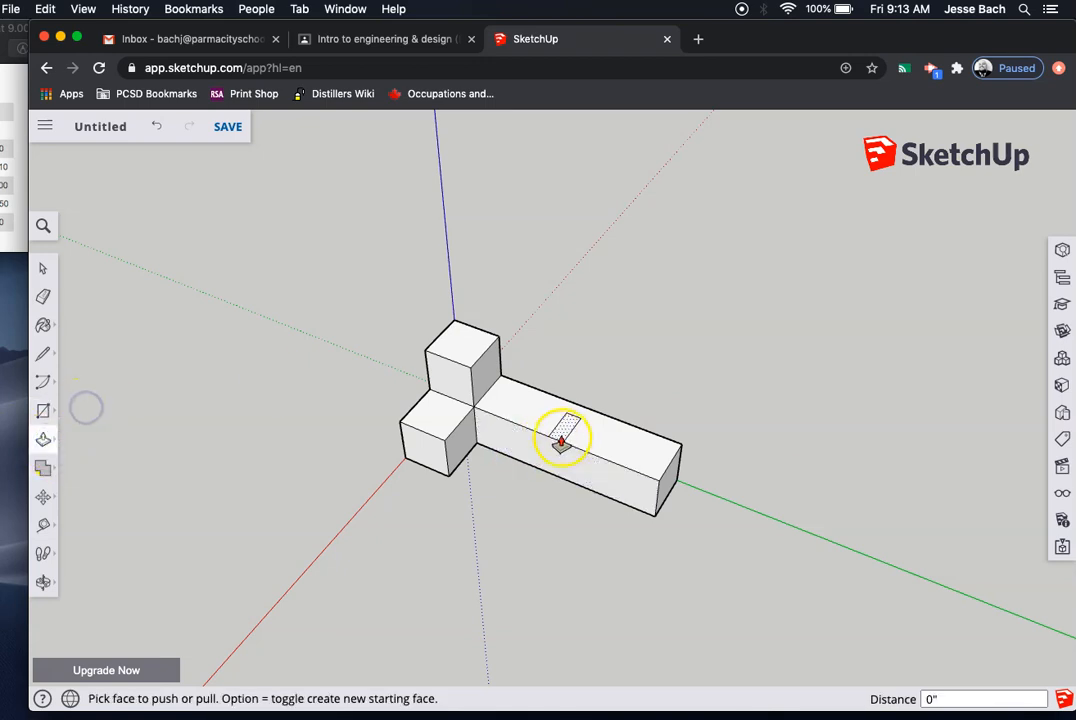
{"action": "left_click_drag", "start_coordinate": [566, 427], "coordinate": [564, 473]}
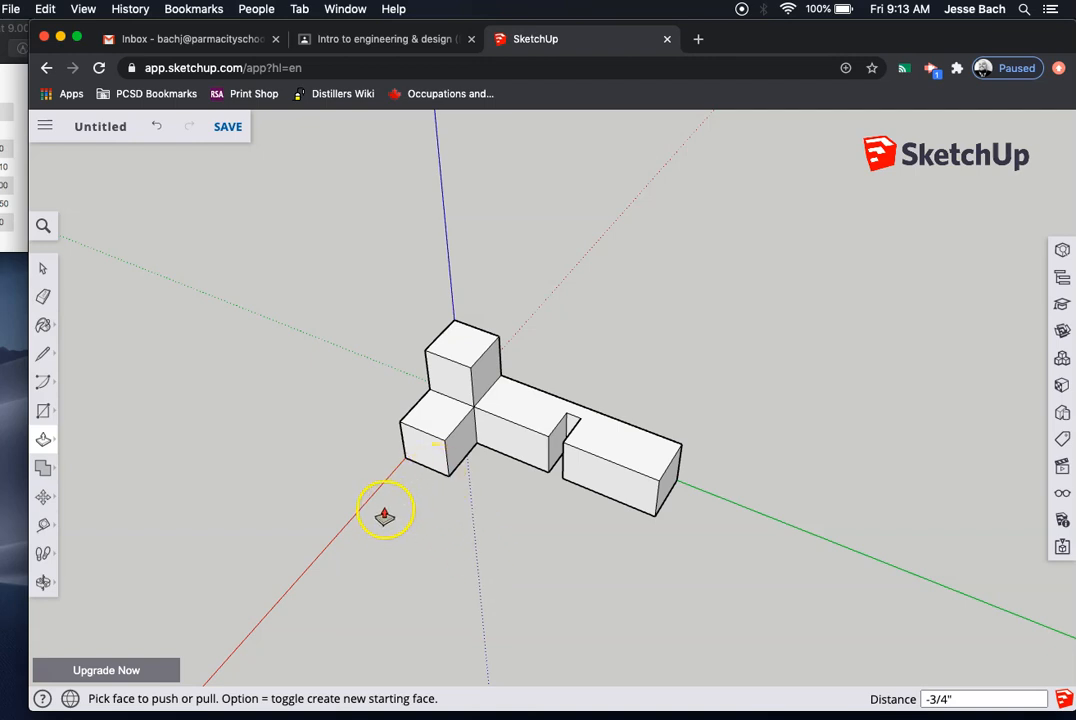
- Push/pull the short red-axis block's end face slightly outward and raise the notched arm's top face 1/16 inch
{"action": "left_click", "coordinate": [424, 445]}
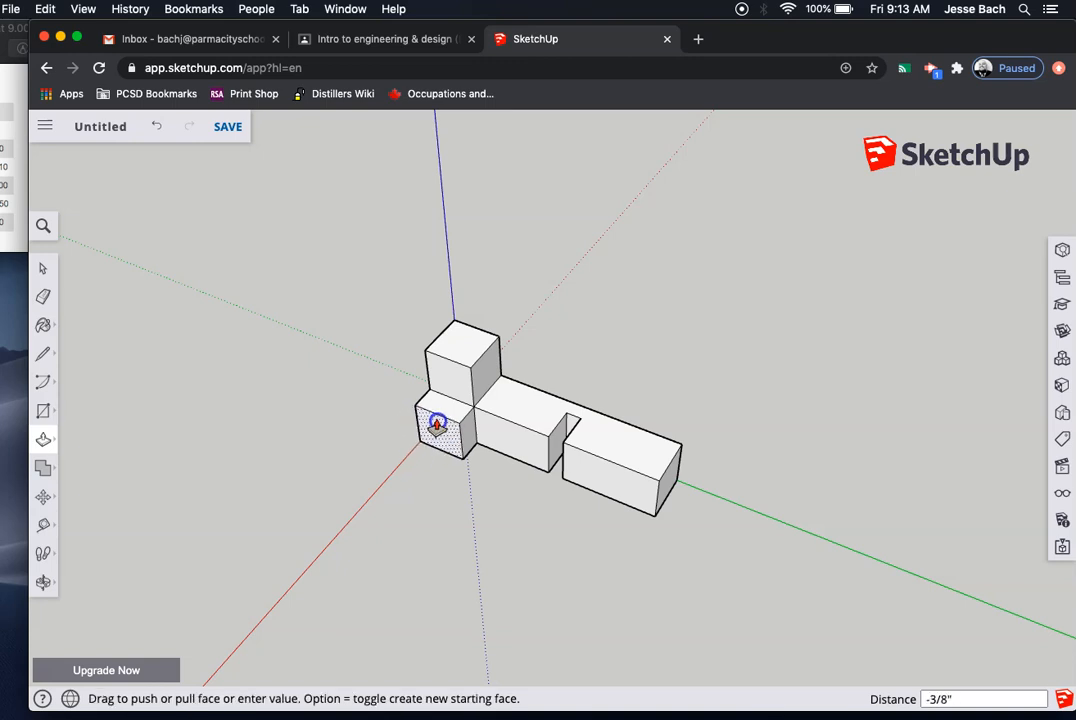
{"action": "left_click", "coordinate": [413, 444]}
{"action": "left_click", "coordinate": [470, 340]}
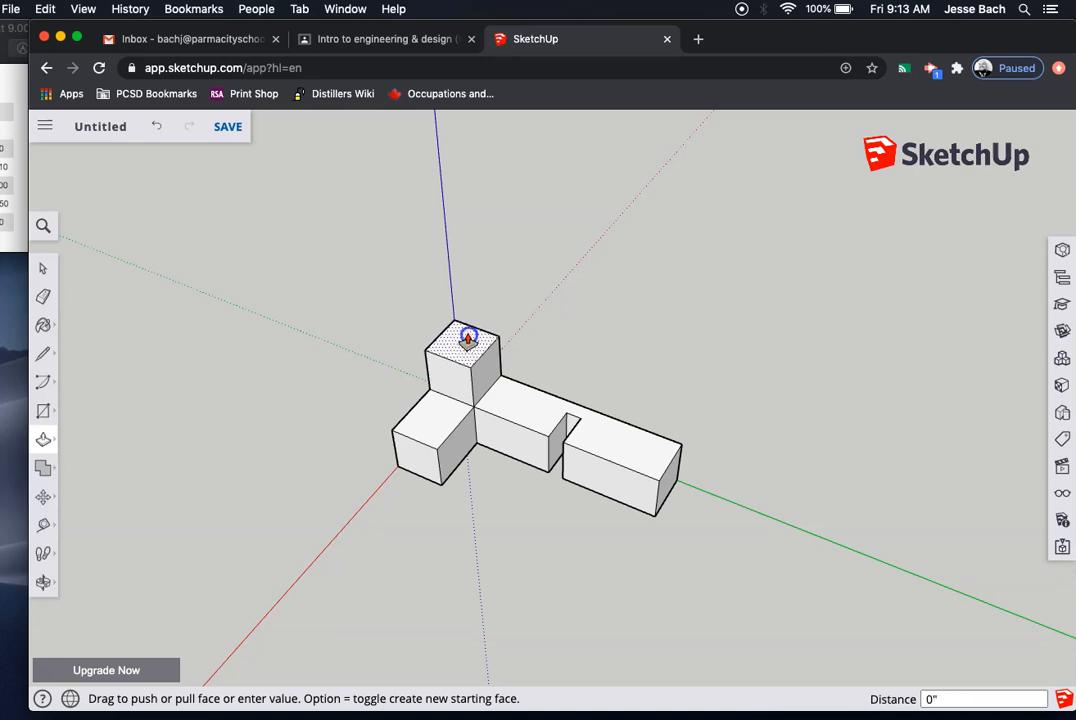
{"action": "left_click", "coordinate": [466, 333]}
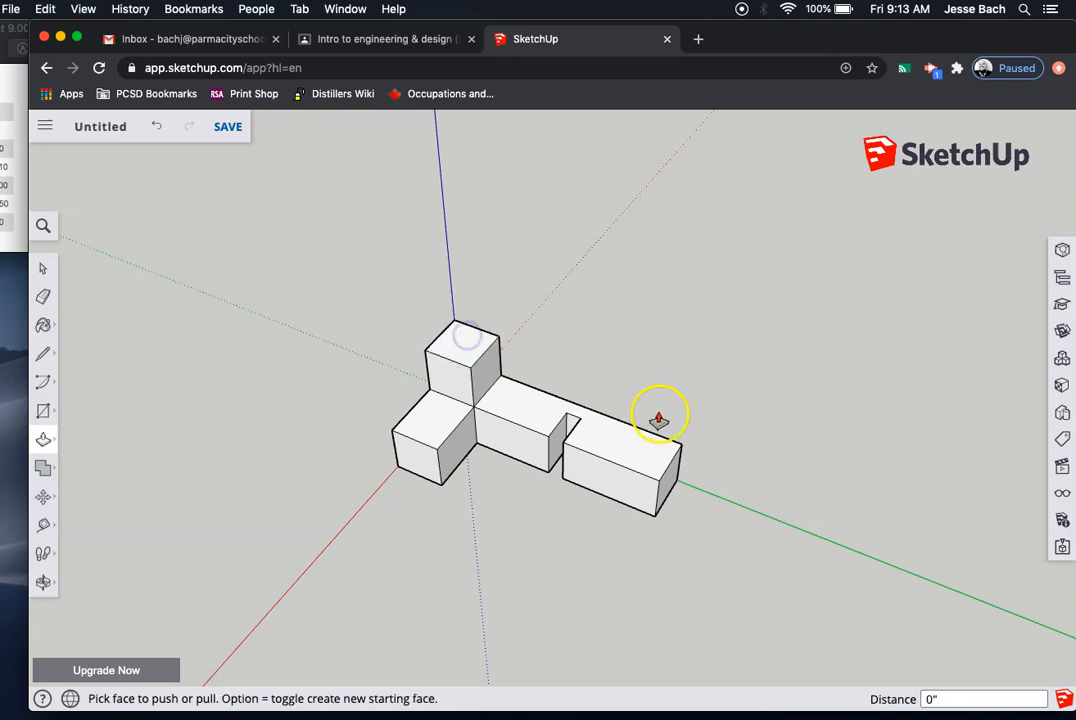
{"action": "left_click", "coordinate": [650, 450]}
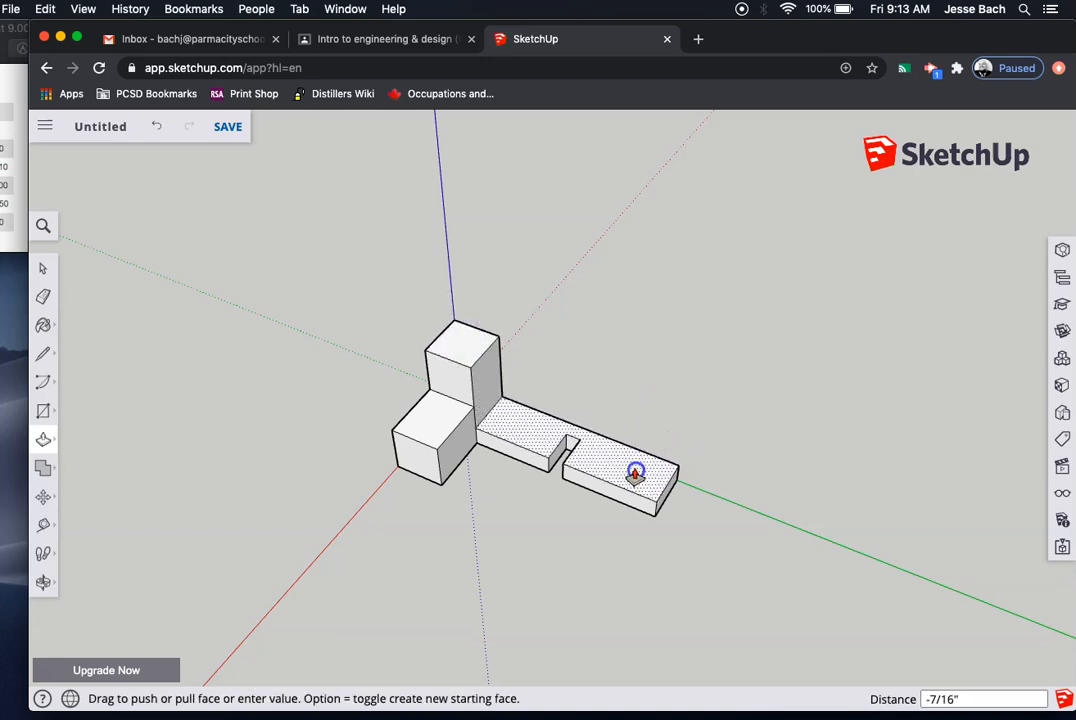
{"action": "left_click", "coordinate": [639, 450]}
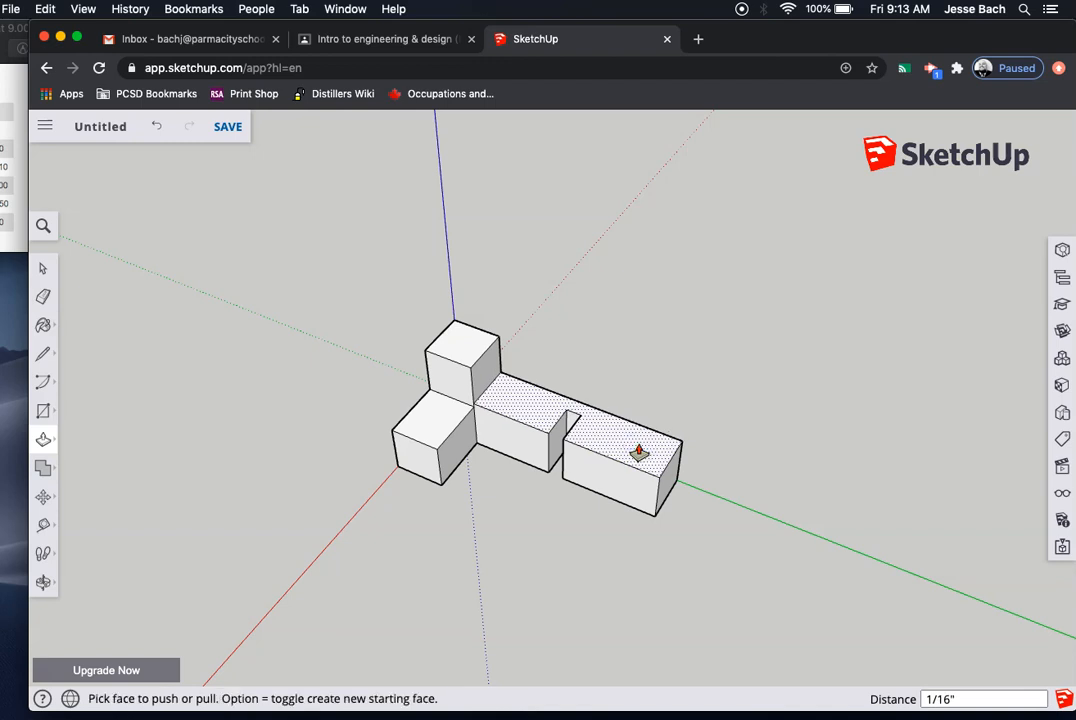